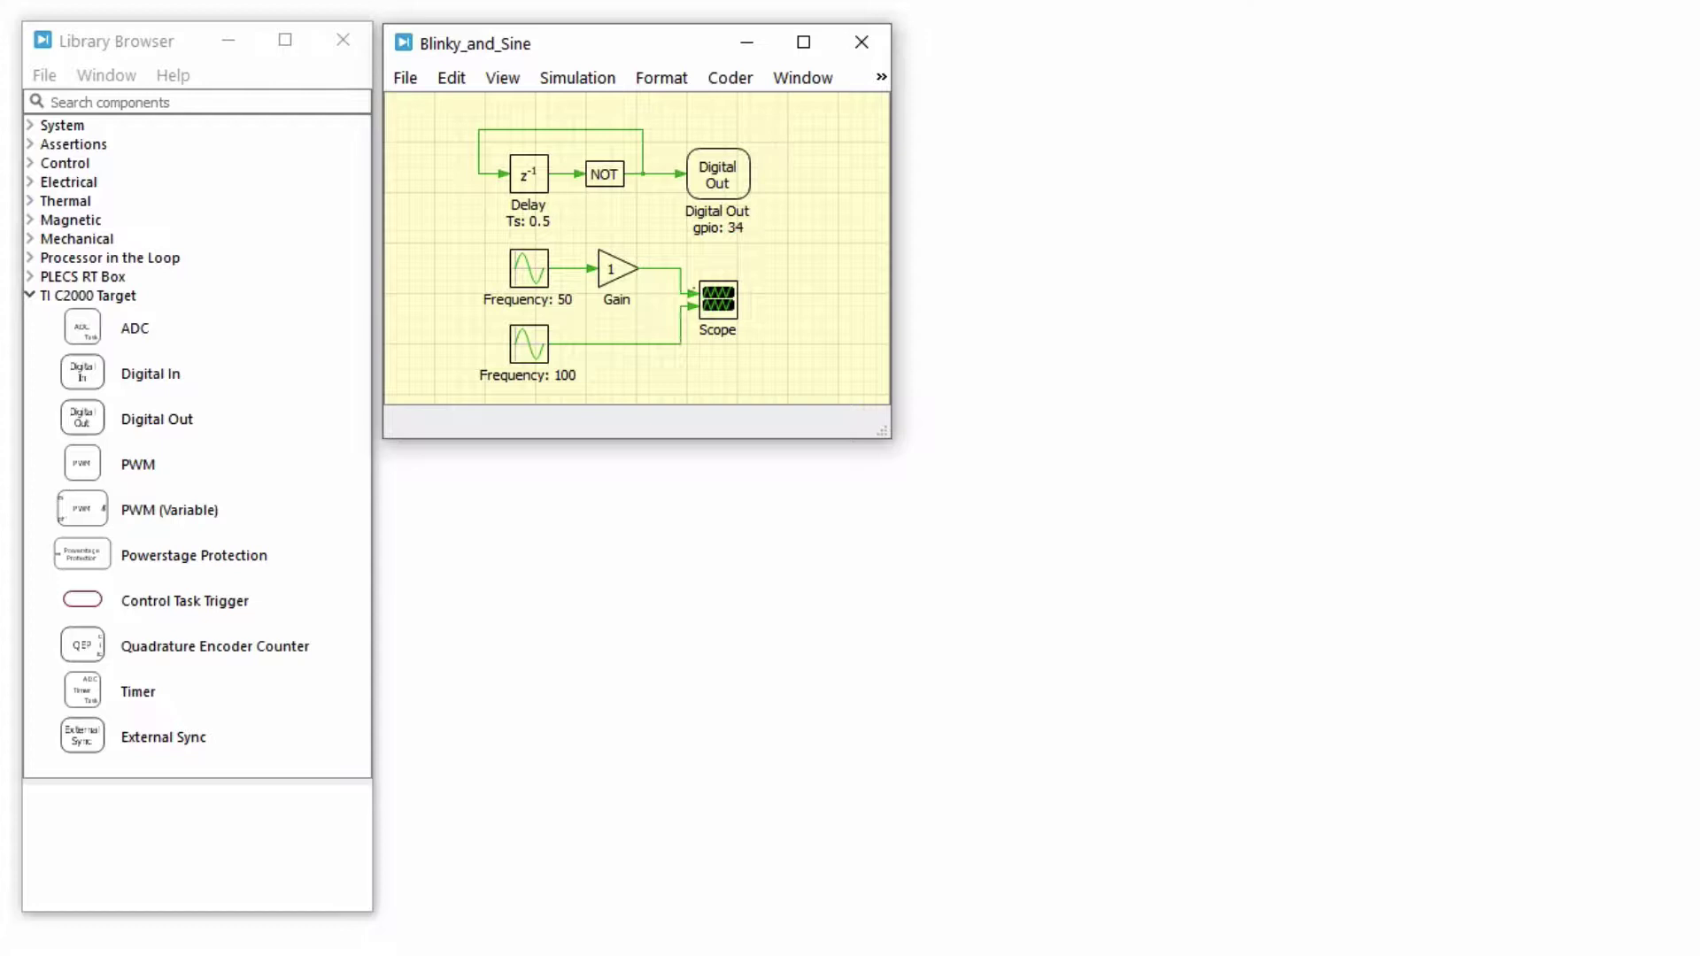
Step: Select TI2837xS as the target family in the Coder Options
{"action": "left_click", "coordinate": [741, 87]}
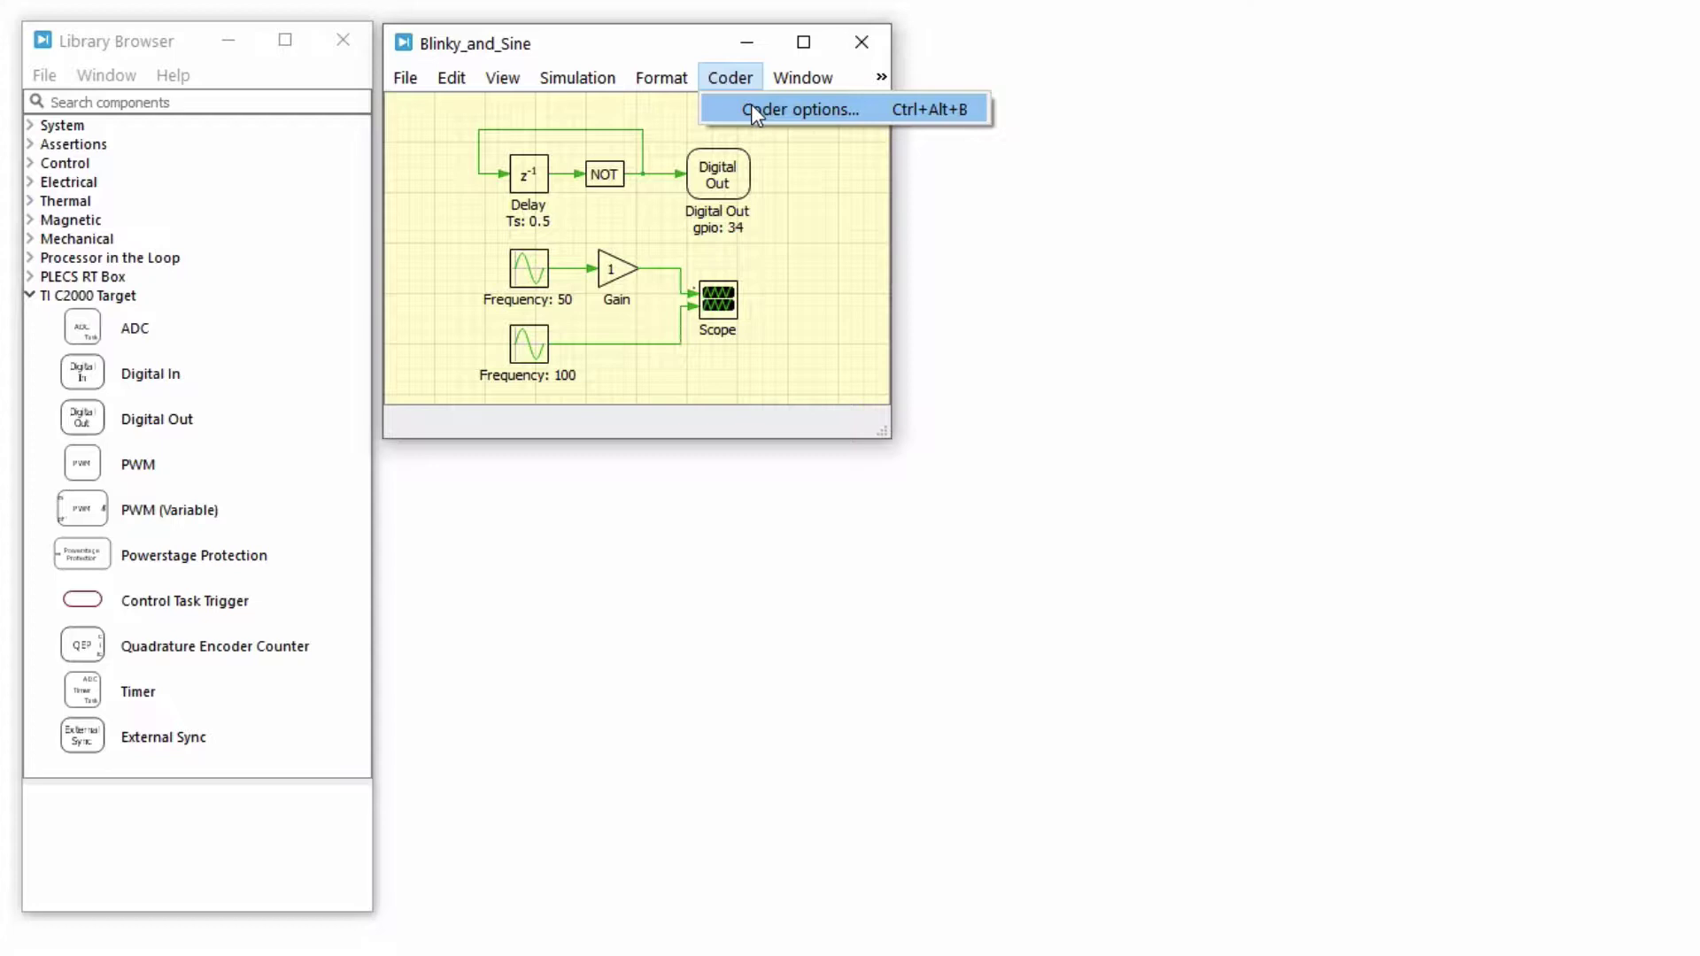
{"action": "left_click", "coordinate": [750, 103]}
{"action": "left_click", "coordinate": [1325, 153]}
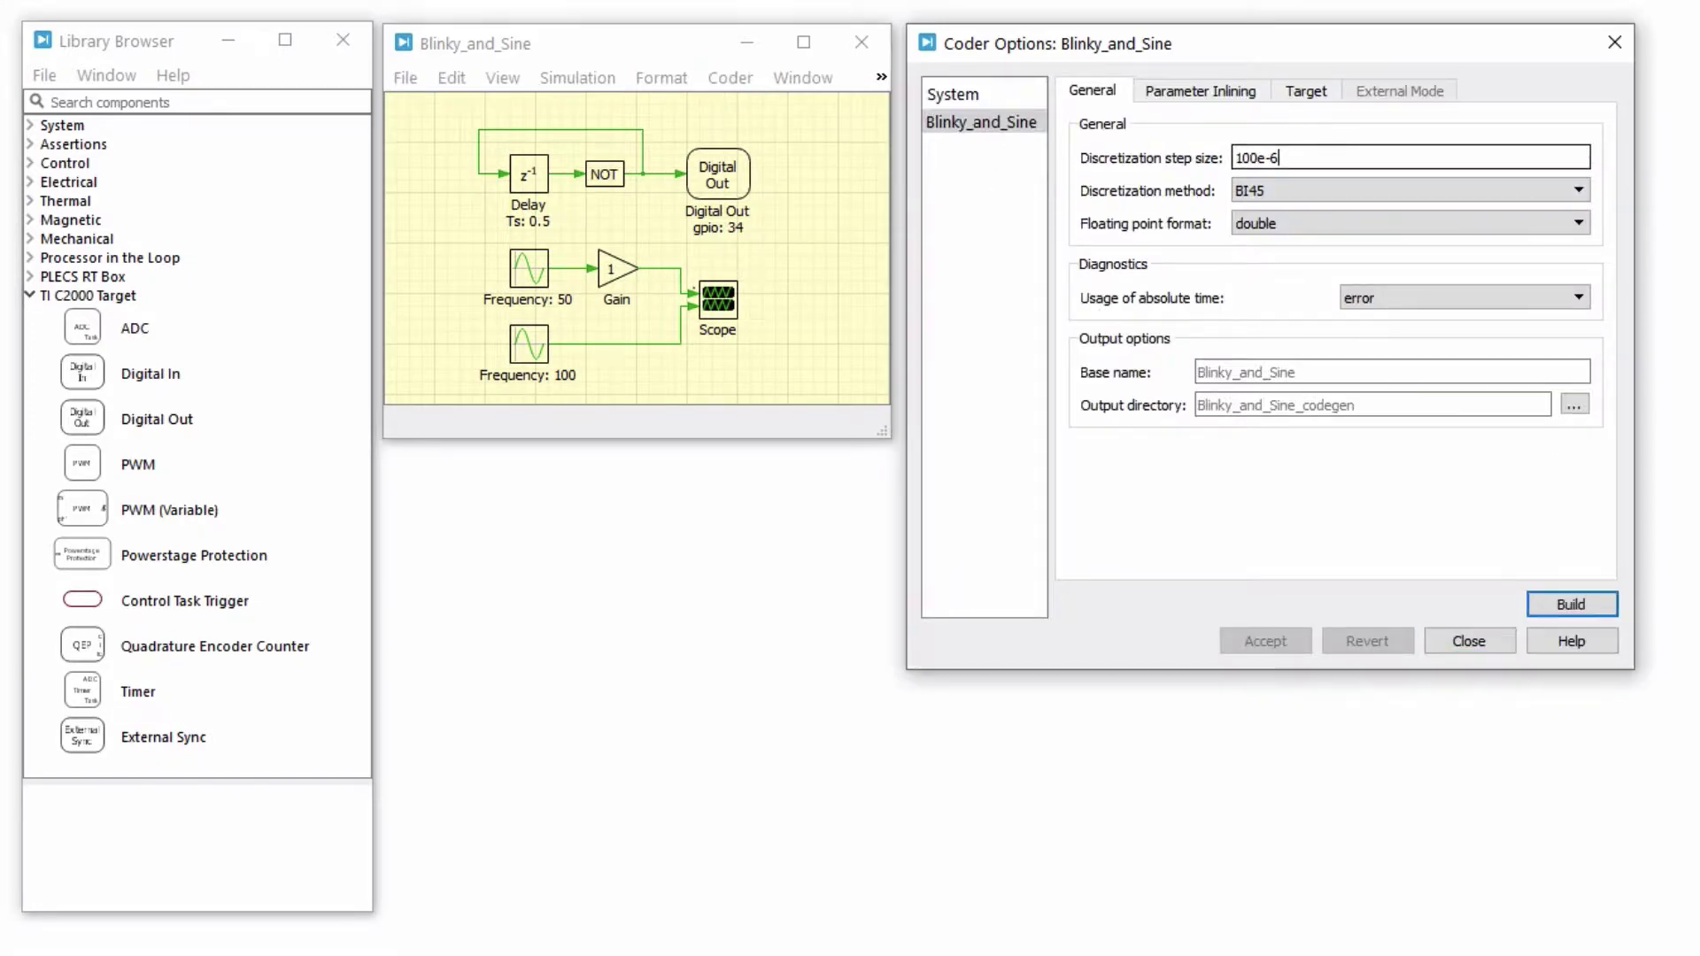
{"action": "left_click", "coordinate": [1306, 91]}
{"action": "left_click", "coordinate": [1371, 129]}
{"action": "left_click", "coordinate": [1263, 209]}
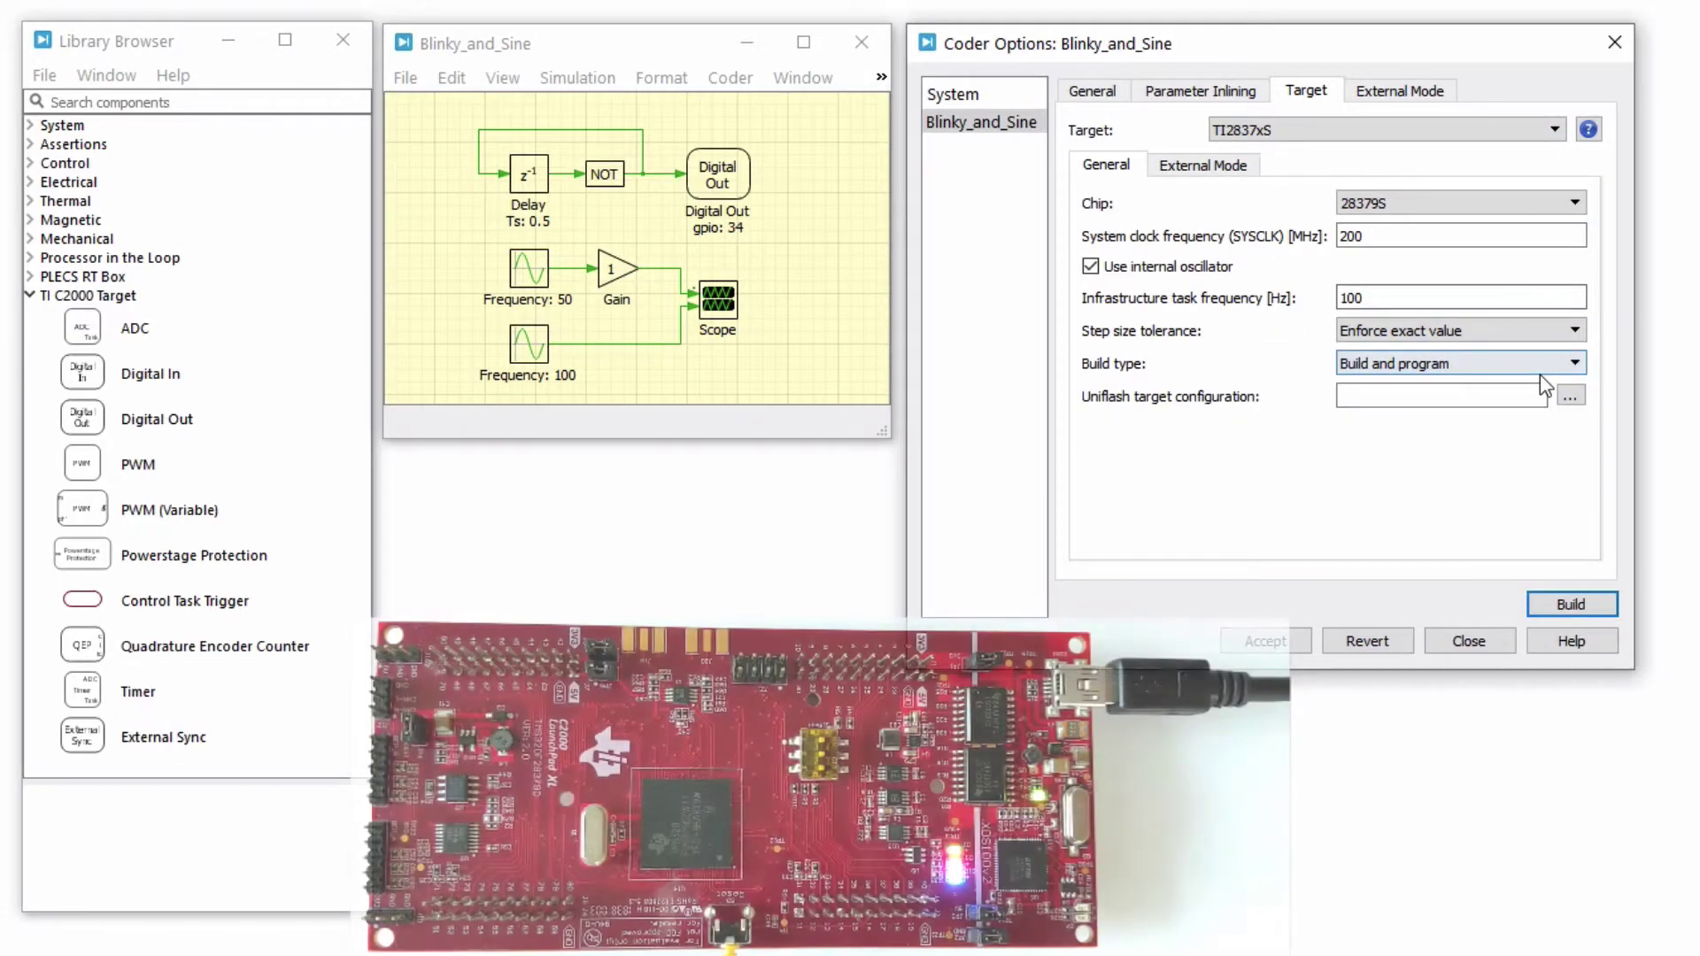
Step: Set the Uniflash target configuration to TMS320F28379D.ccxml
{"action": "left_click", "coordinate": [1570, 396]}
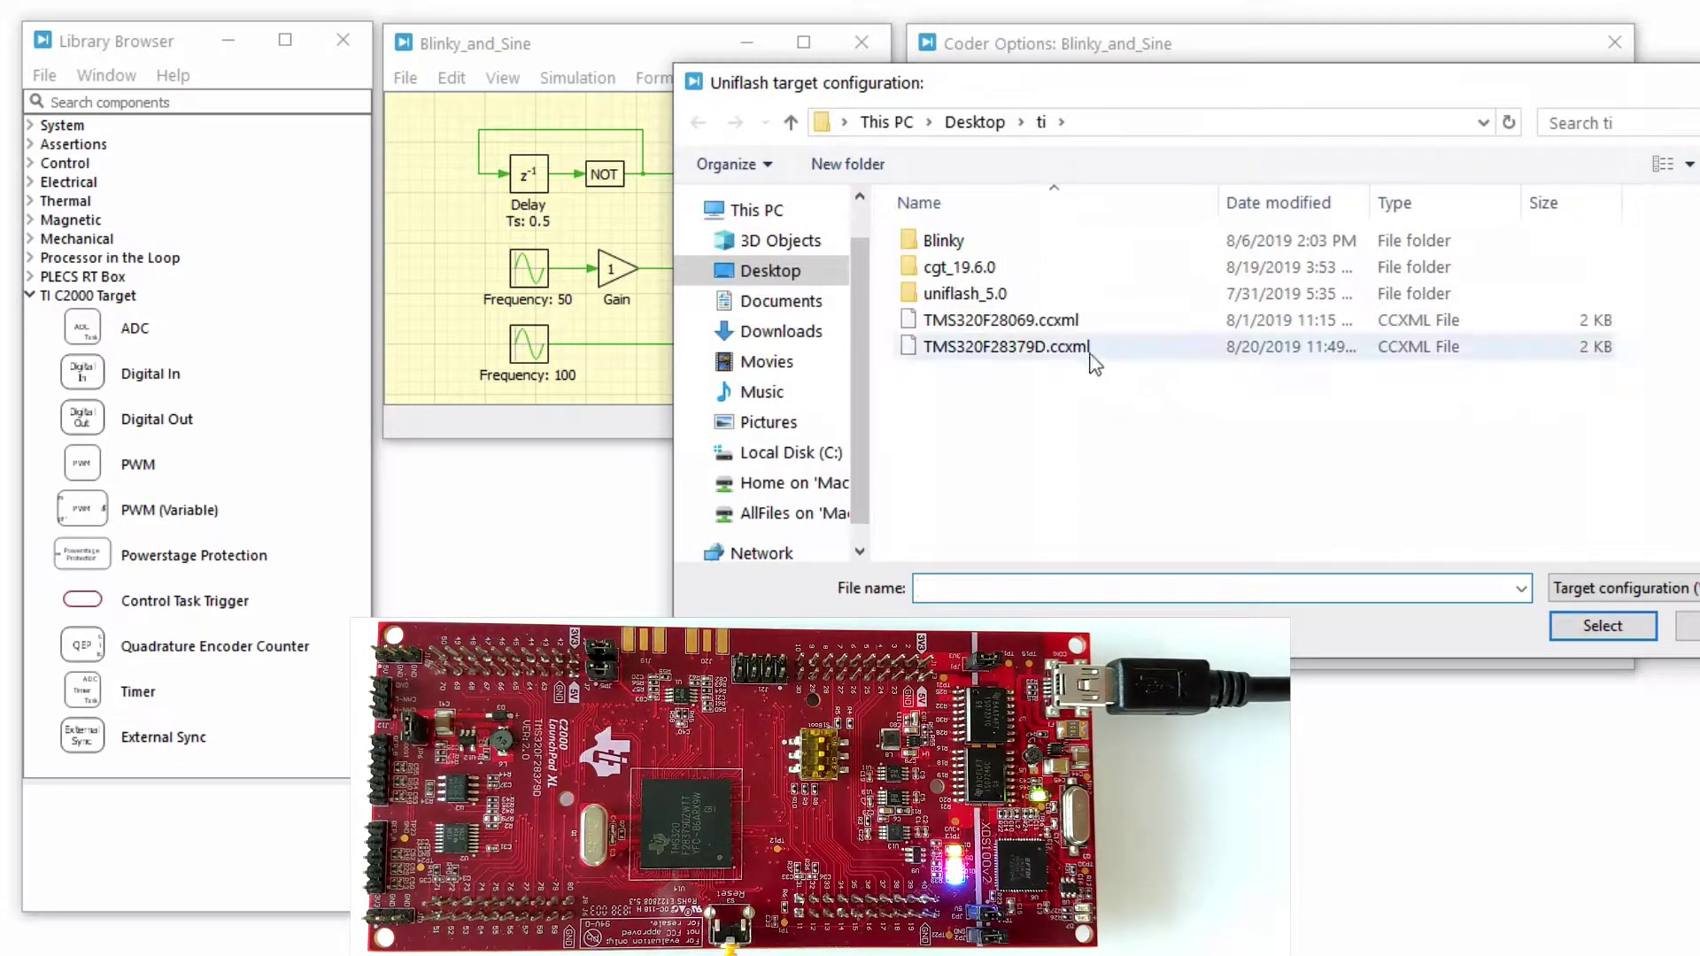
{"action": "left_click", "coordinate": [1094, 359]}
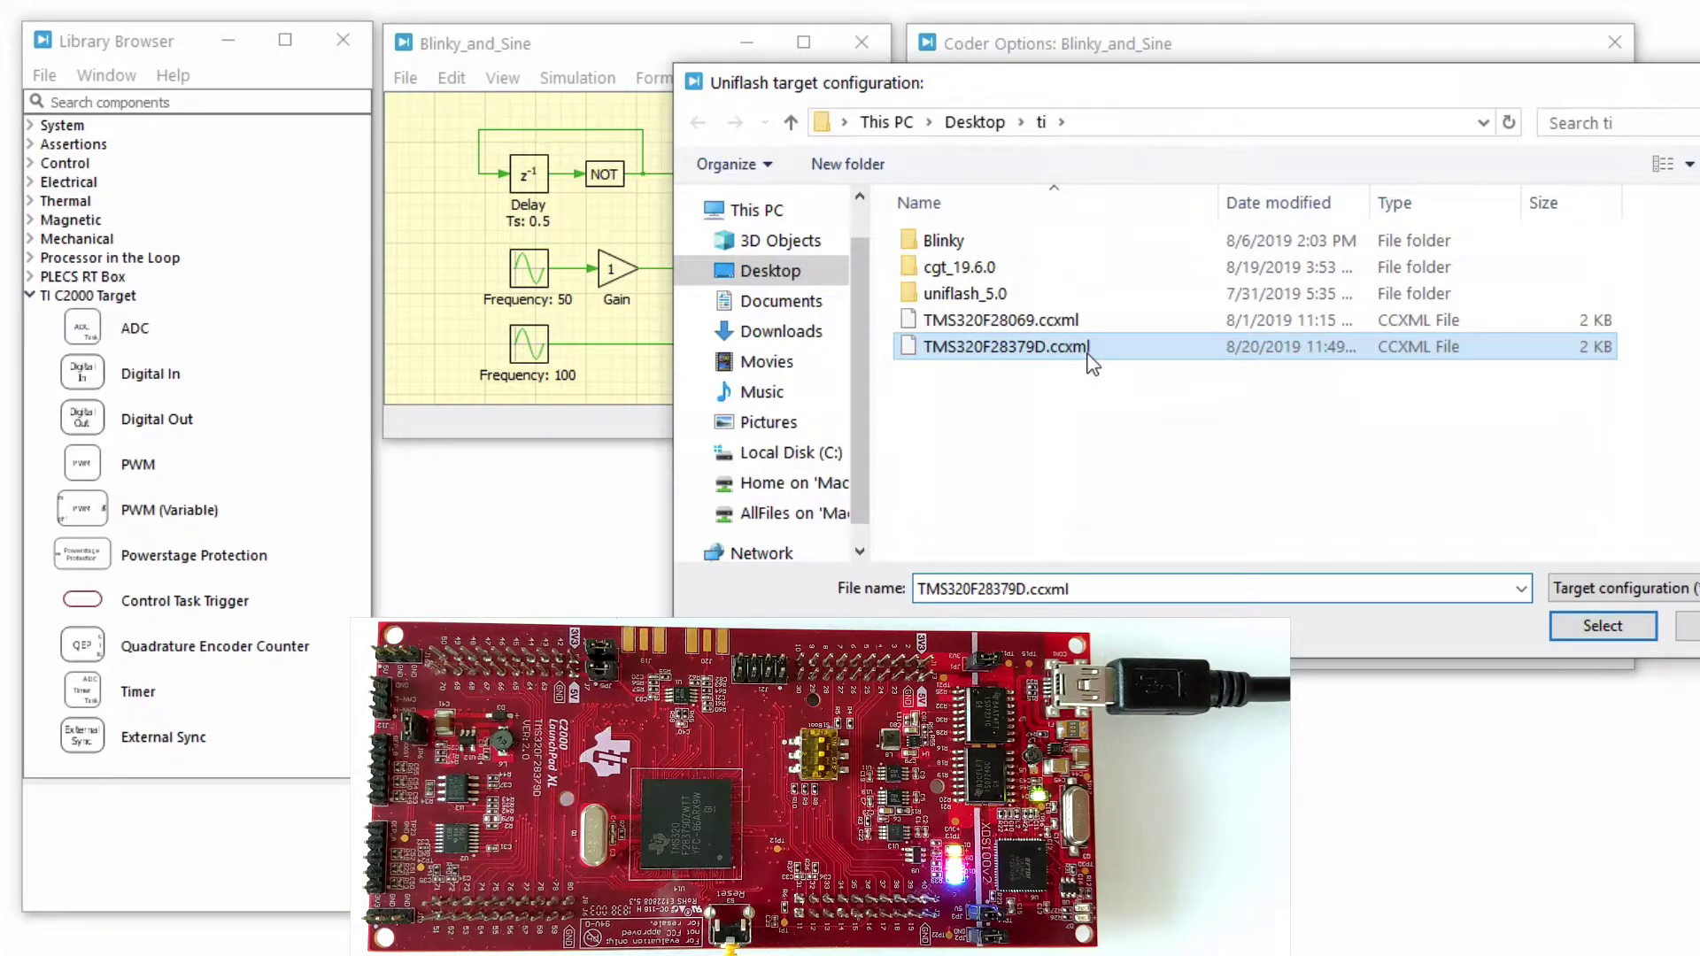
{"action": "left_click", "coordinate": [1594, 625]}
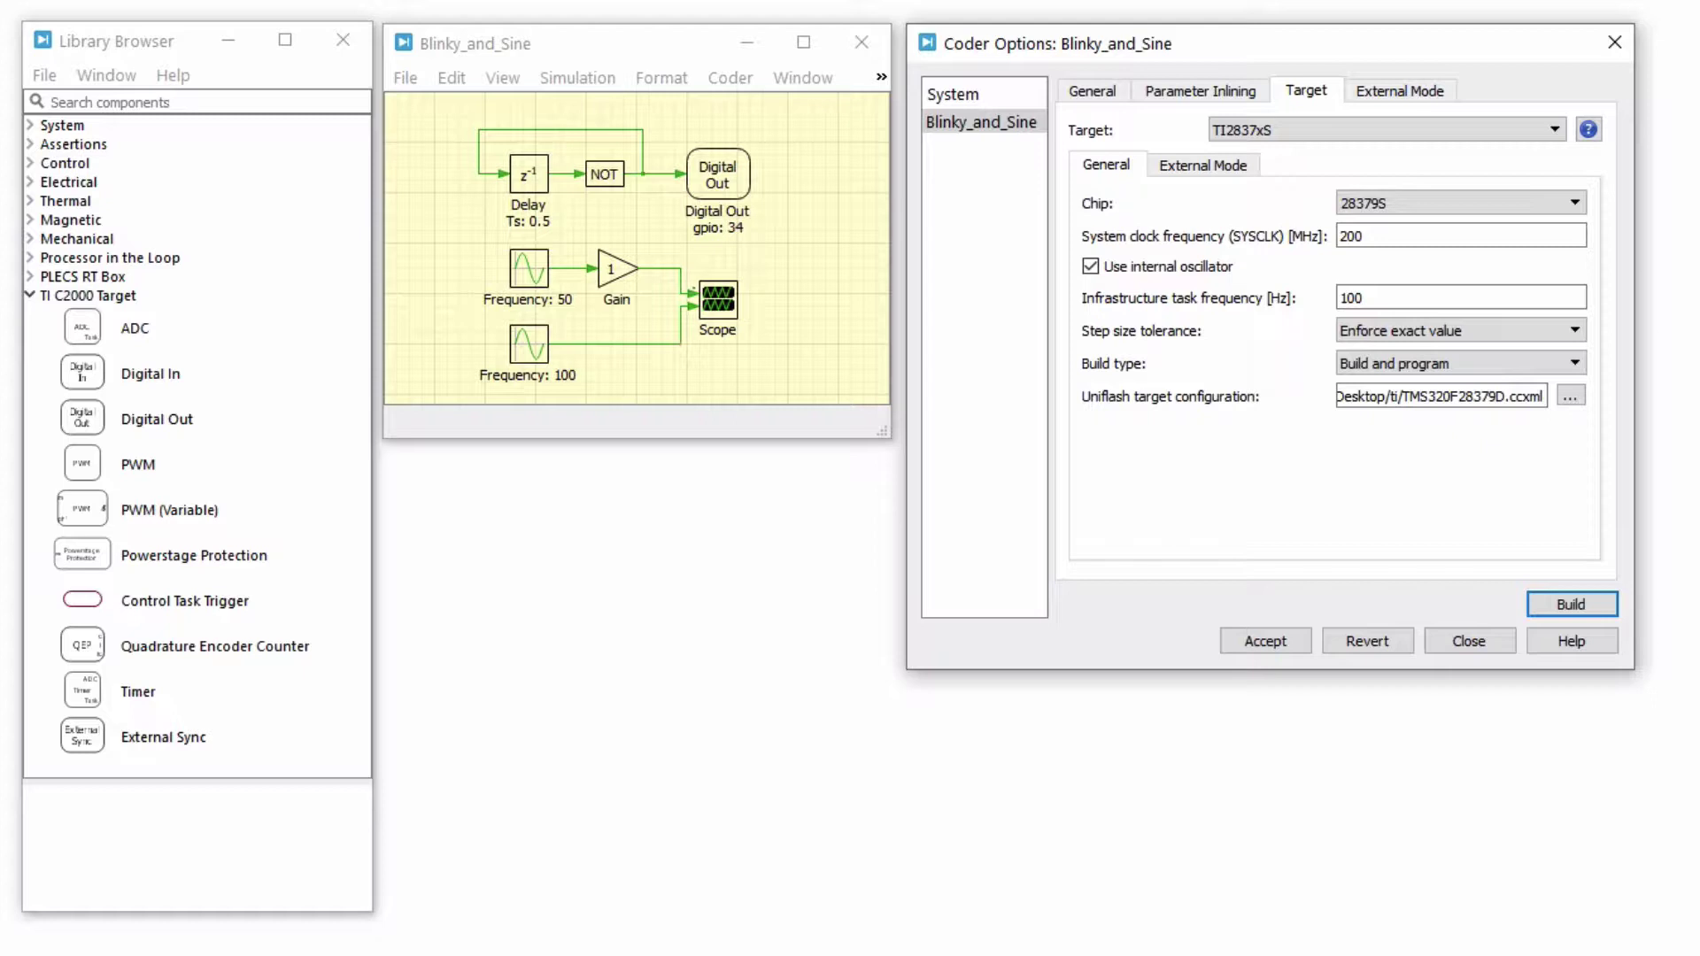
Step: Enable external mode for the target and select the serial GPIO [Rx,Tx] field for editing
{"action": "left_click", "coordinate": [1212, 168]}
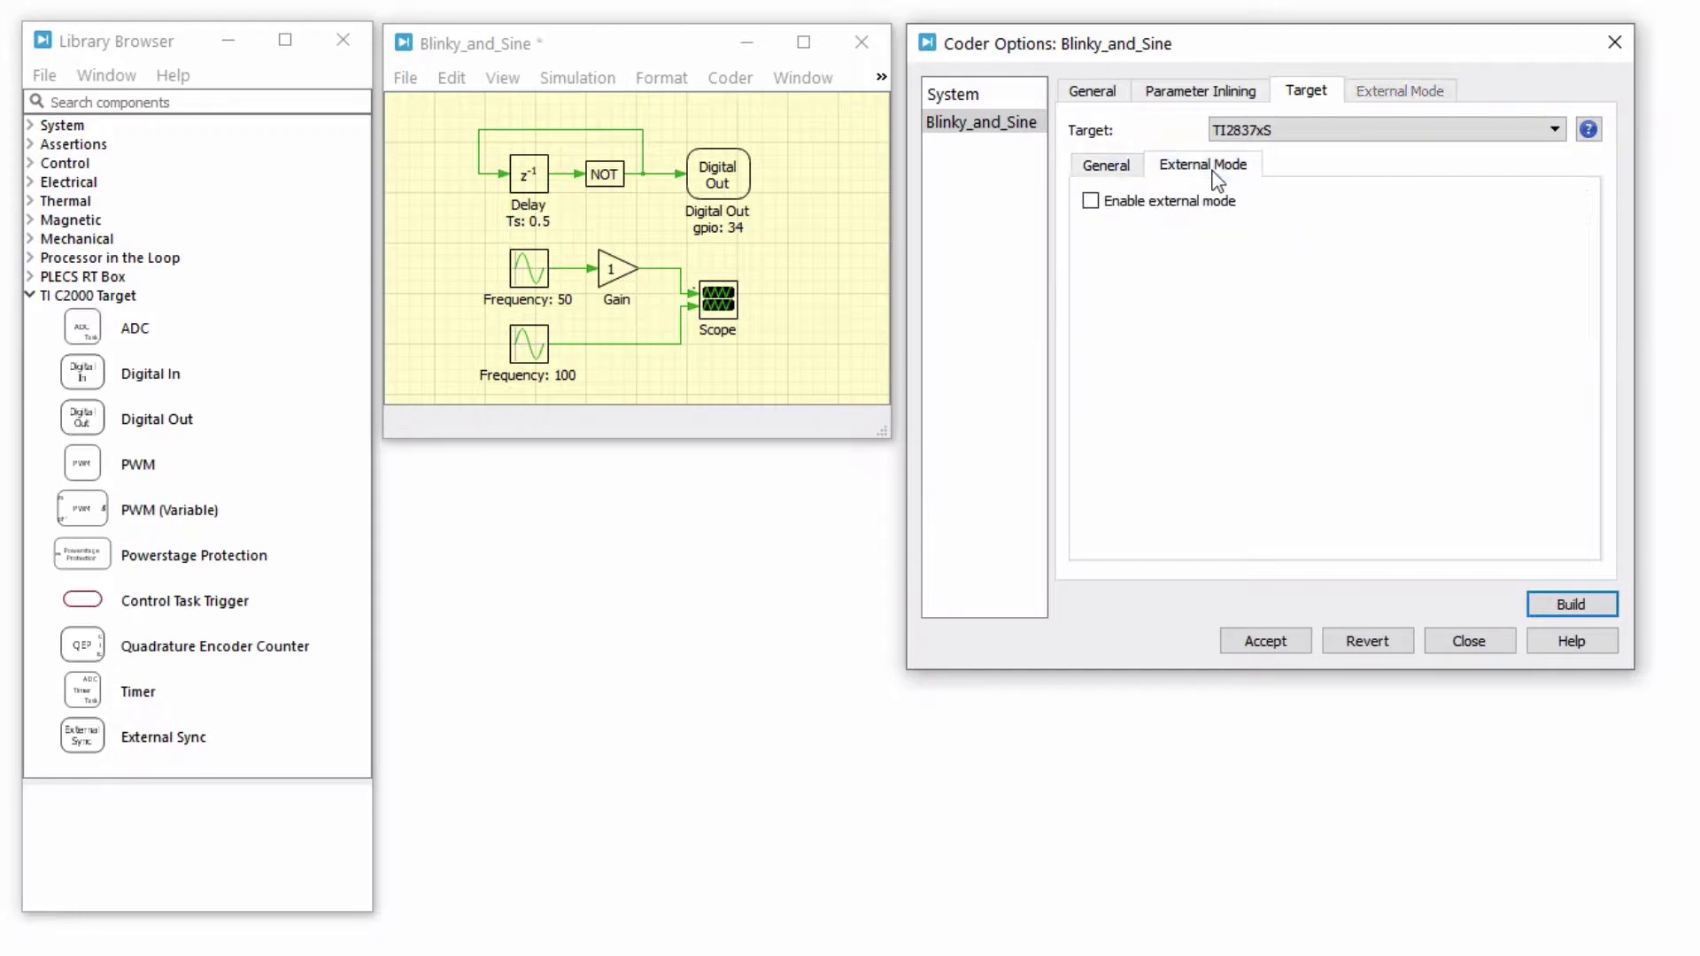
{"action": "left_click", "coordinate": [1090, 201]}
{"action": "left_click", "coordinate": [1251, 232]}
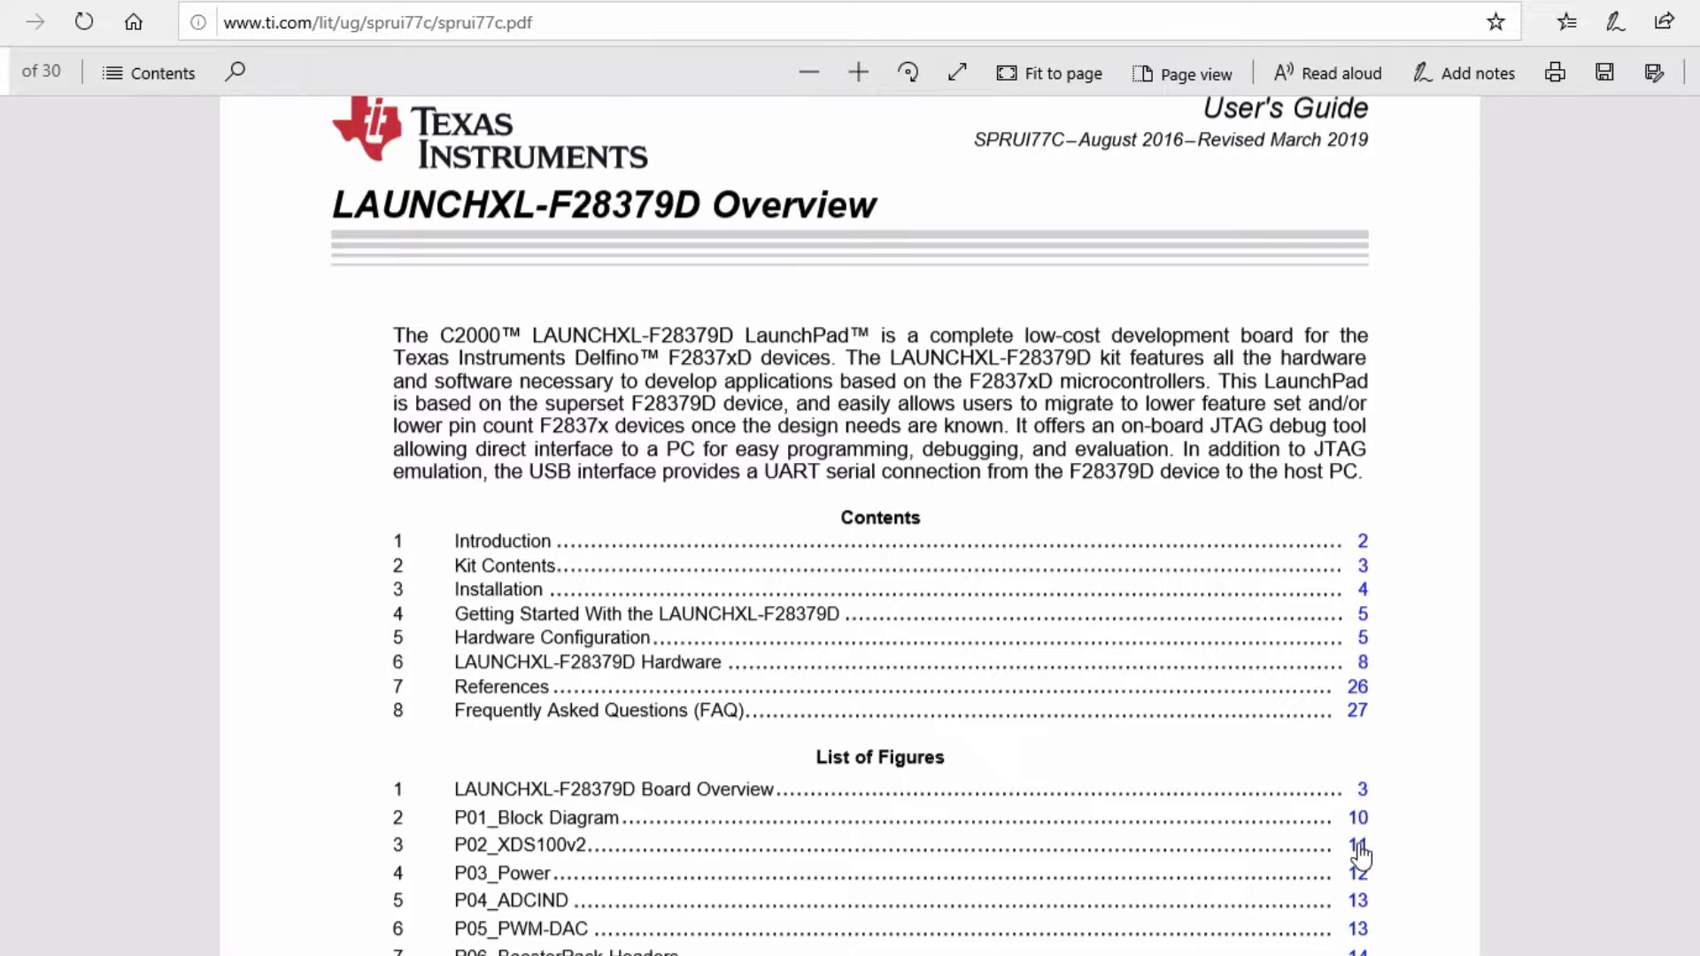
Step: Go to the P02_XDS100v2 schematic on page 11 to locate the GPIO43 and GPIO42 lines
{"action": "left_click", "coordinate": [1359, 844]}
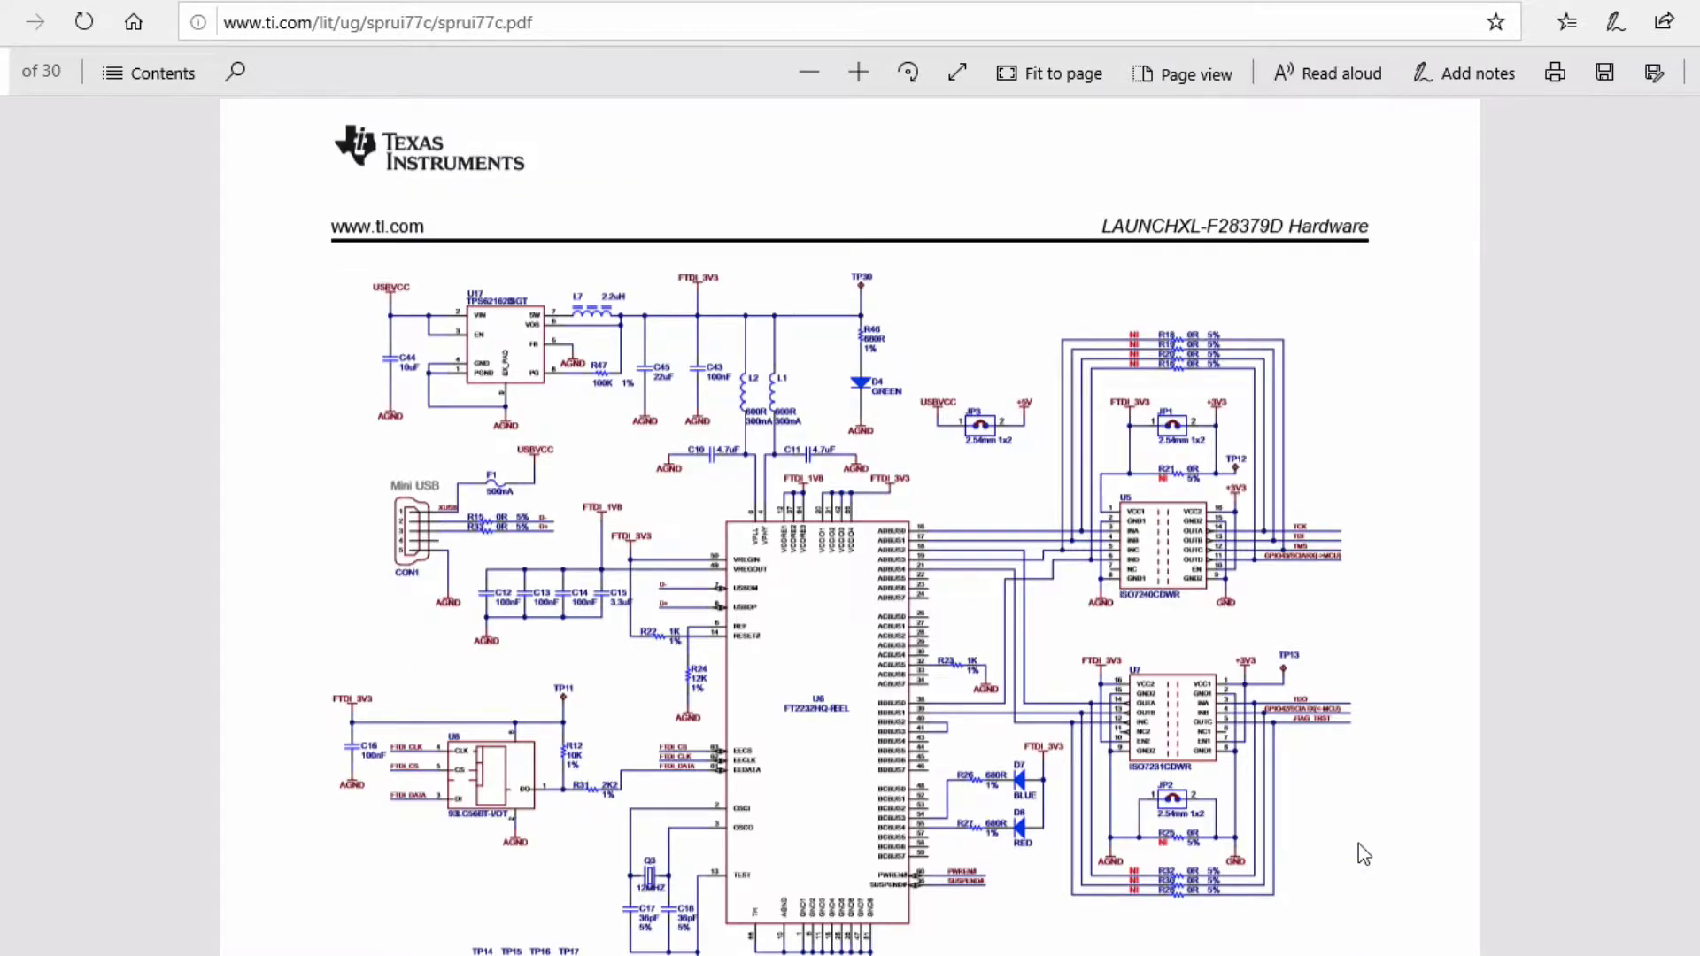
{"action": "scroll", "coordinate": [1404, 537], "scroll_direction": "up", "scroll_amount": 5, "text": "ctrl"}
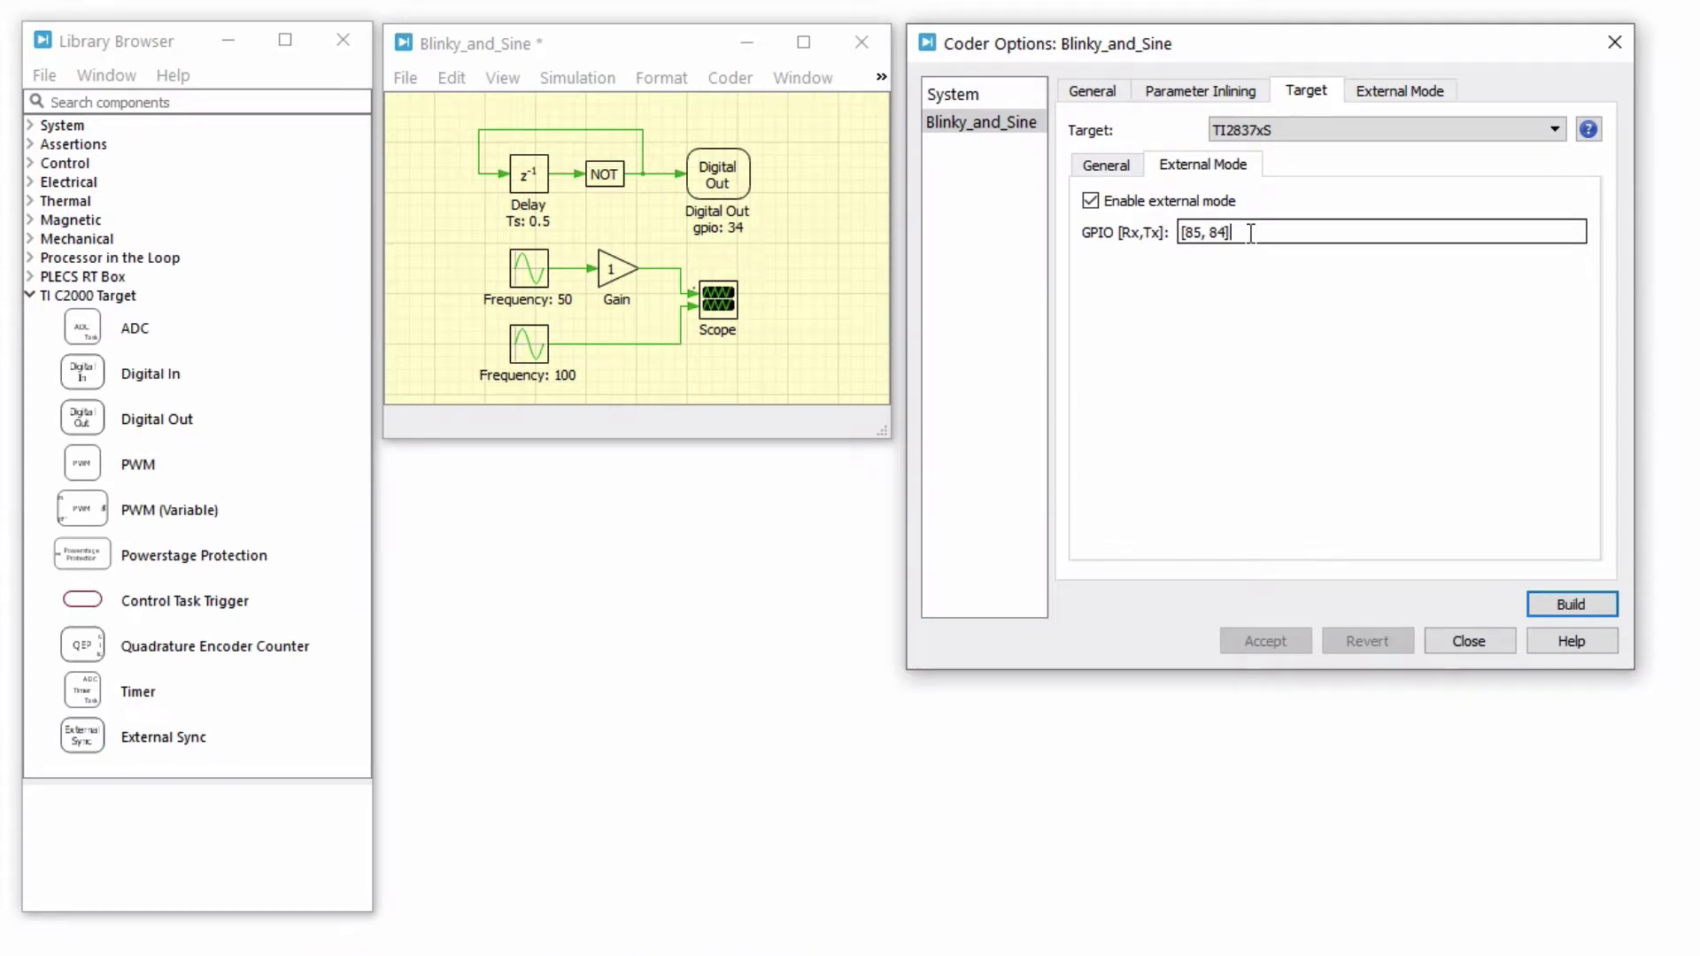
Step: Set the GPIO [Rx,Tx] pins to [43,42], accept, and build Blinky_and_Sine onto the board
{"action": "key", "text": "ctrl+a"}
{"action": "type", "text": "[43,"}
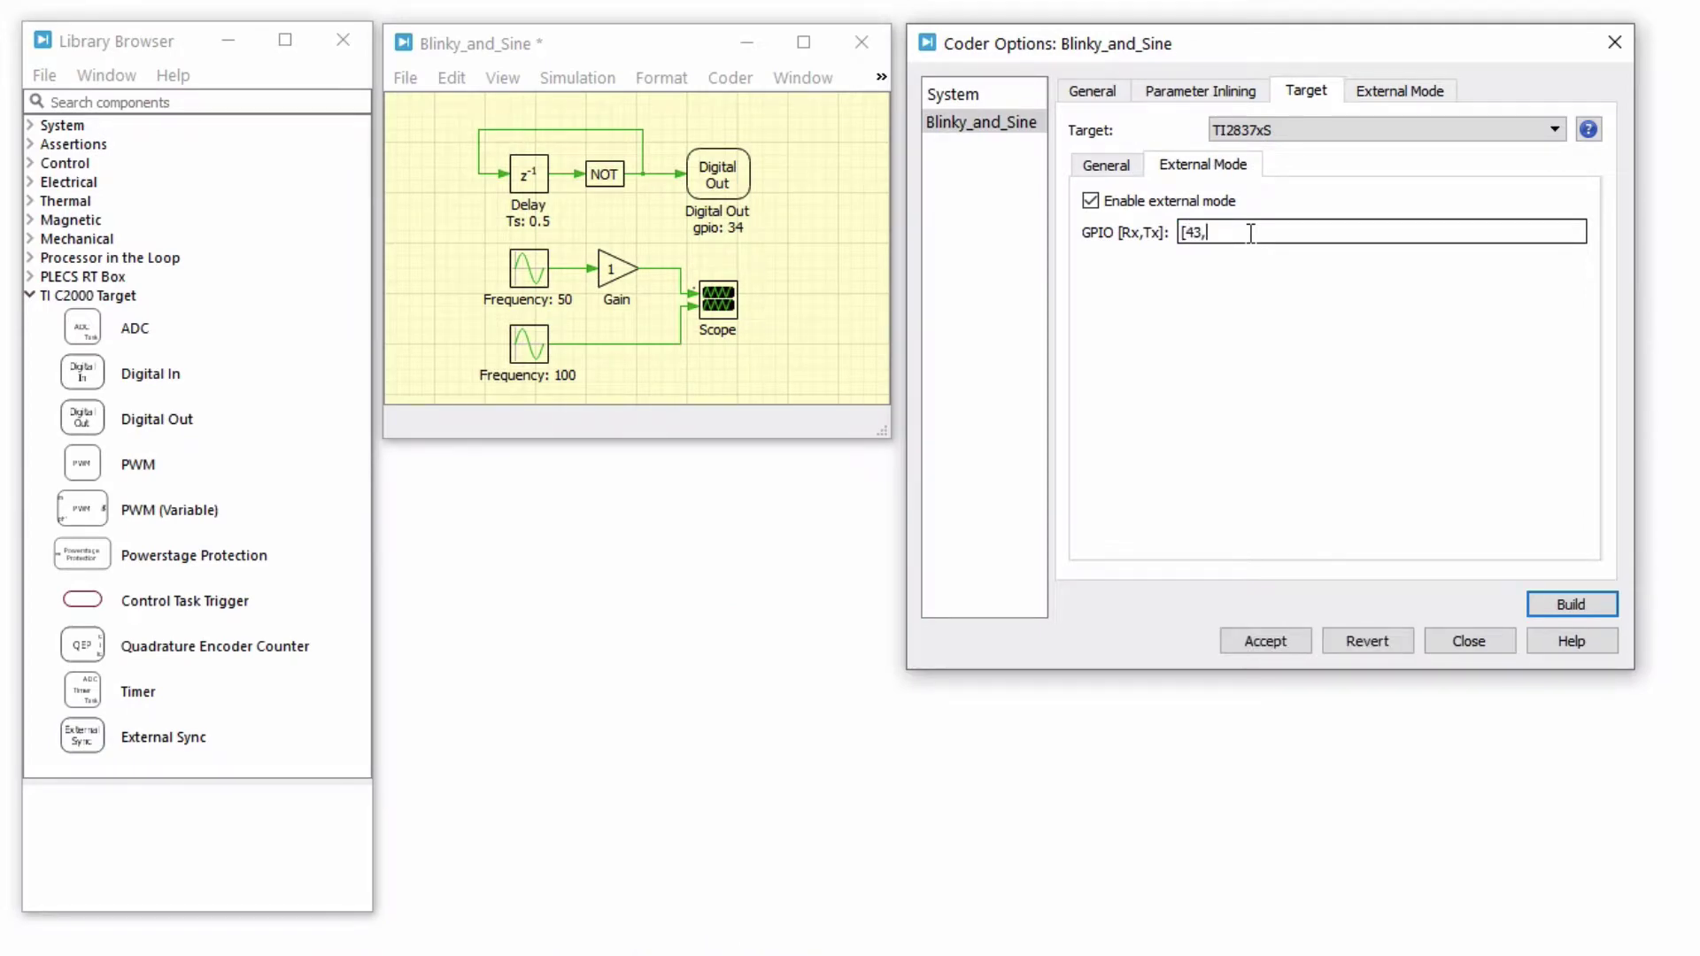
{"action": "type", "text": "42]"}
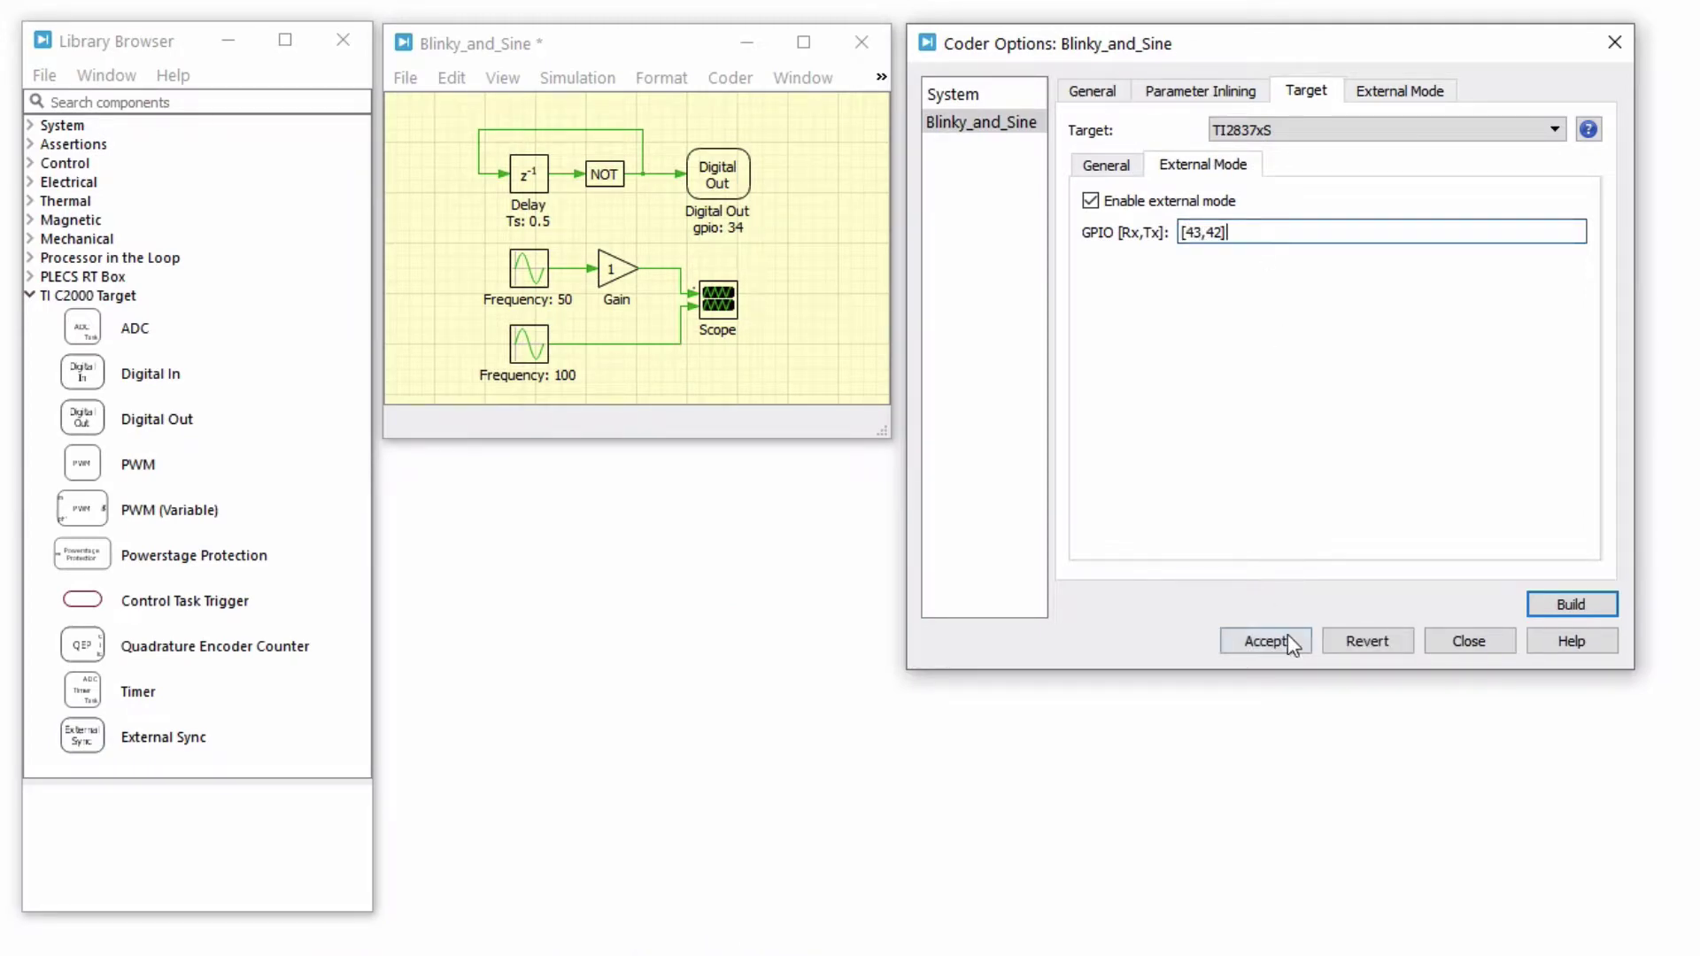
{"action": "left_click", "coordinate": [1289, 636]}
{"action": "left_click", "coordinate": [1106, 166]}
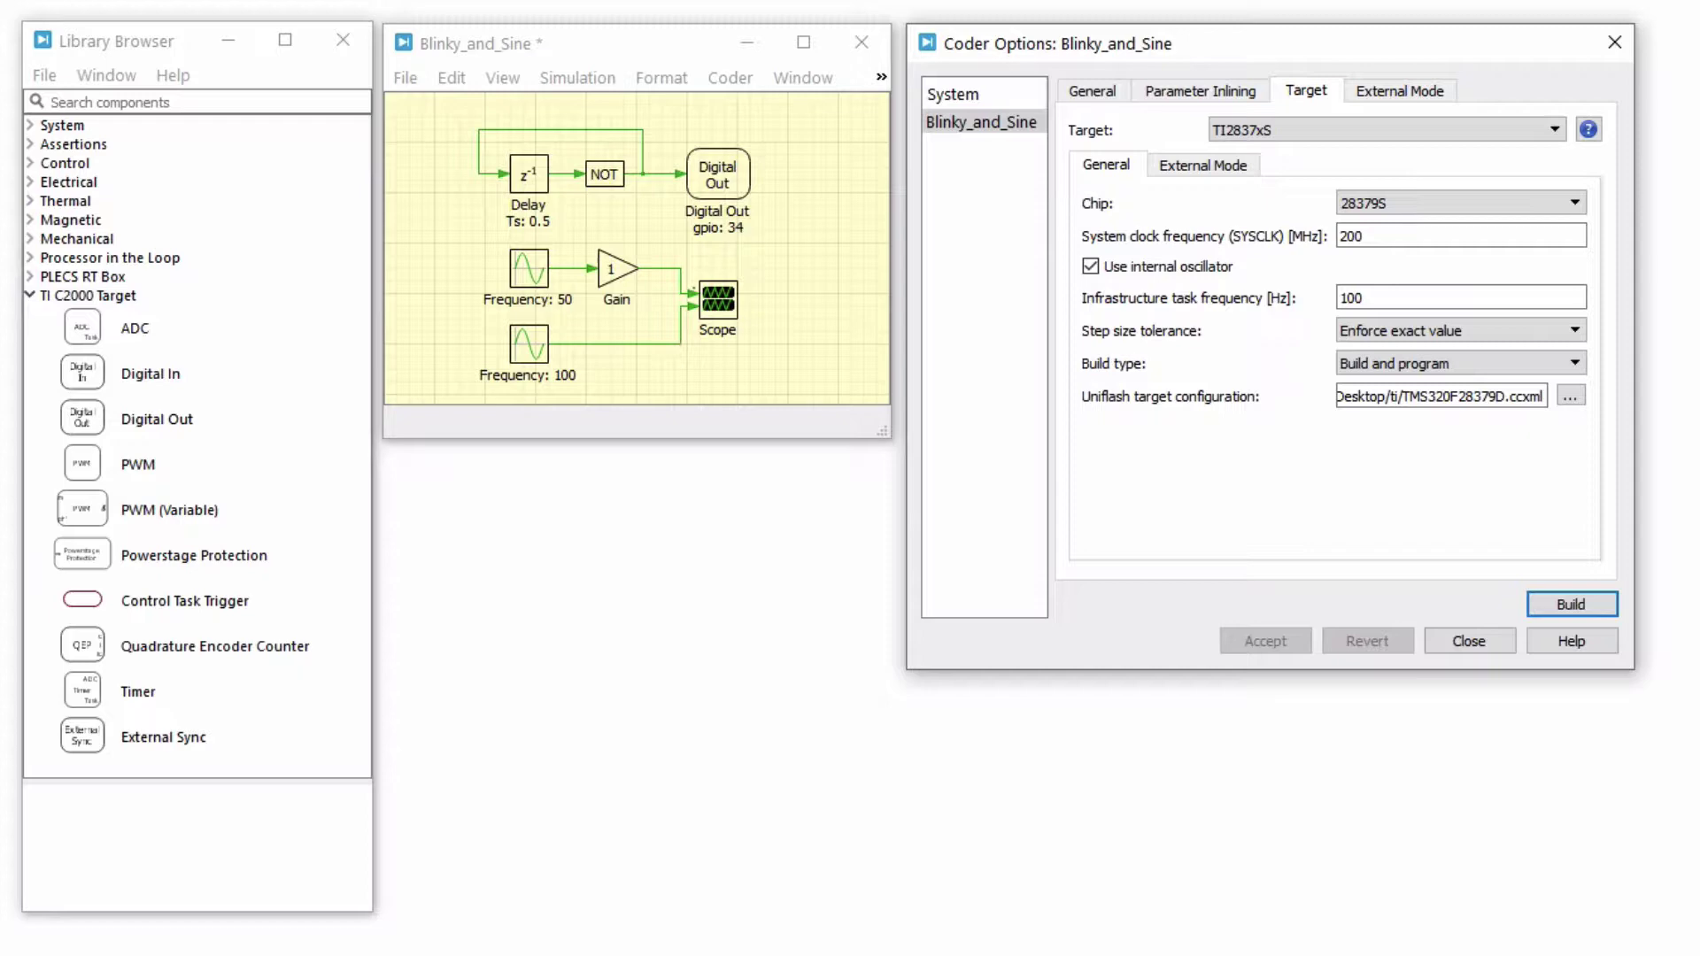
{"action": "left_click", "coordinate": [1594, 609]}
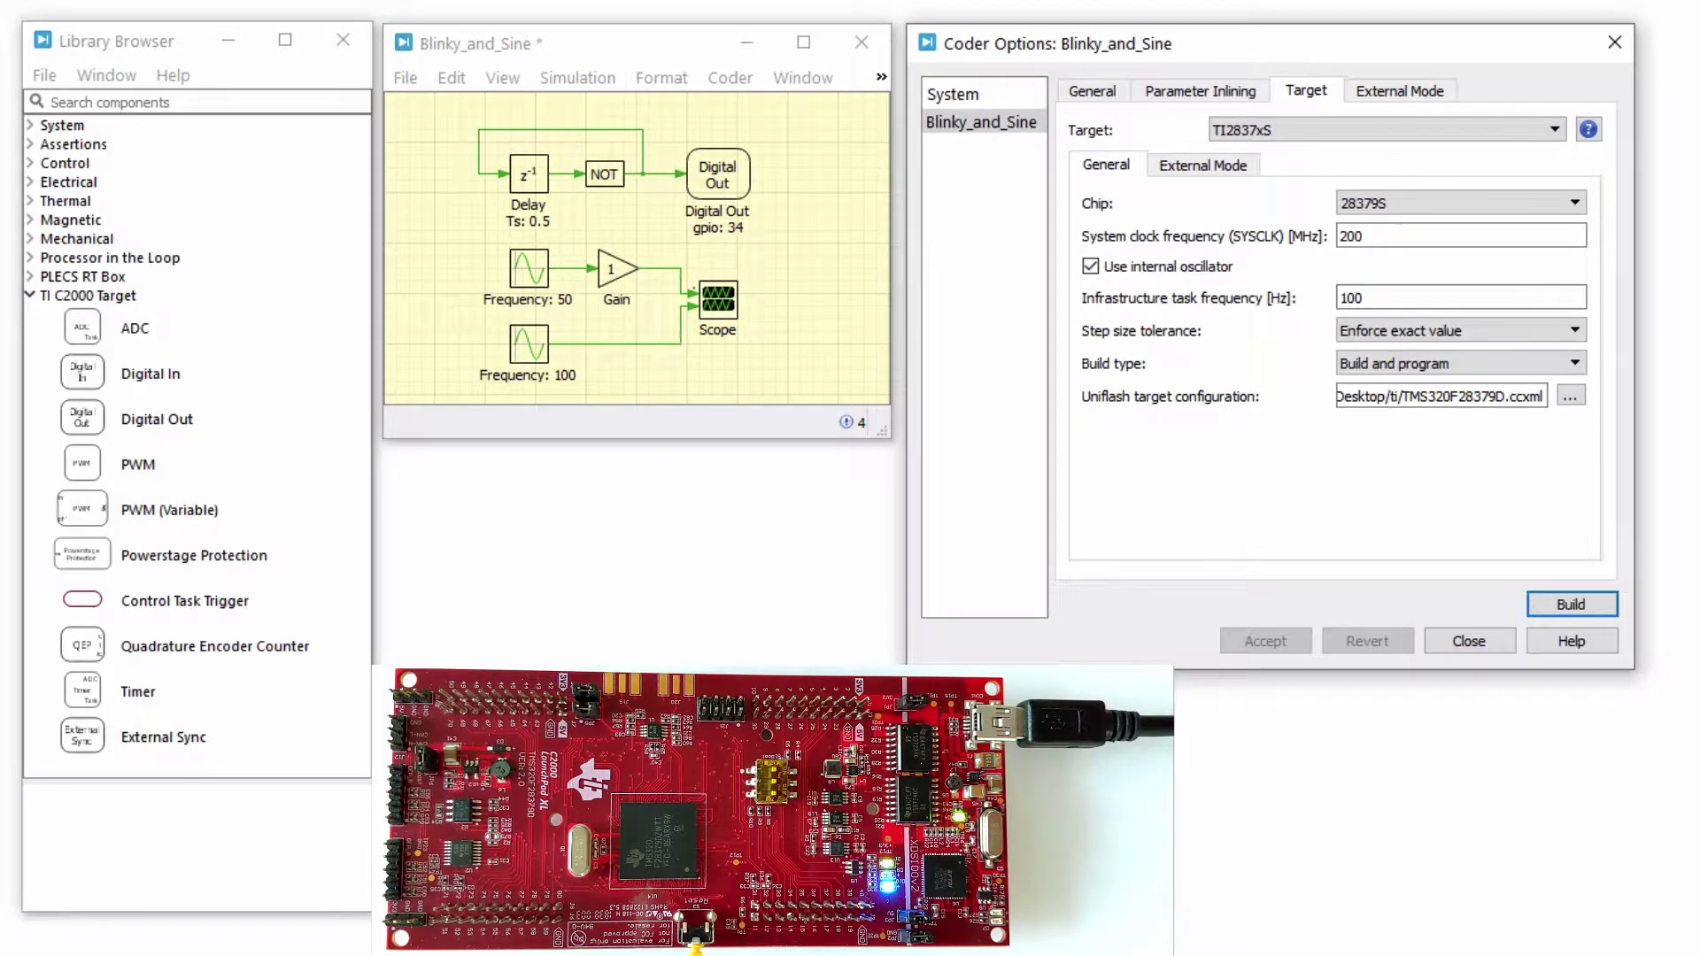
Step: Make the target device type Serial and confirm in Device Manager that COM11 is the XDS100 port
{"action": "left_click", "coordinate": [1412, 92]}
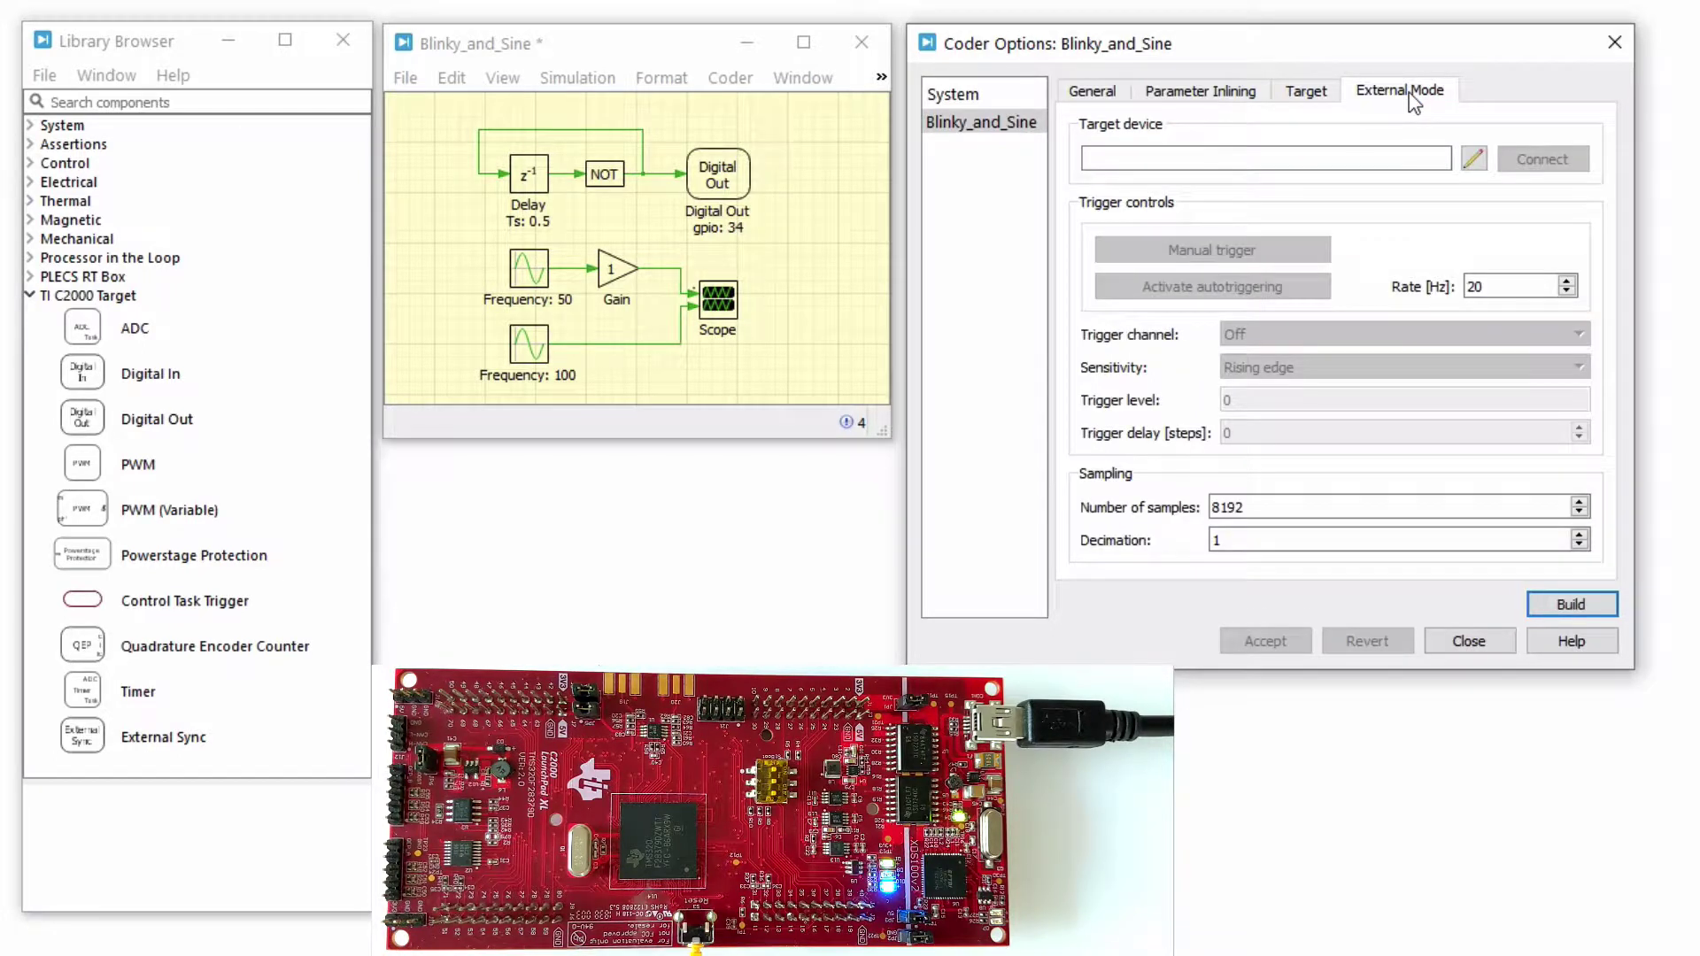
{"action": "left_click", "coordinate": [1479, 168]}
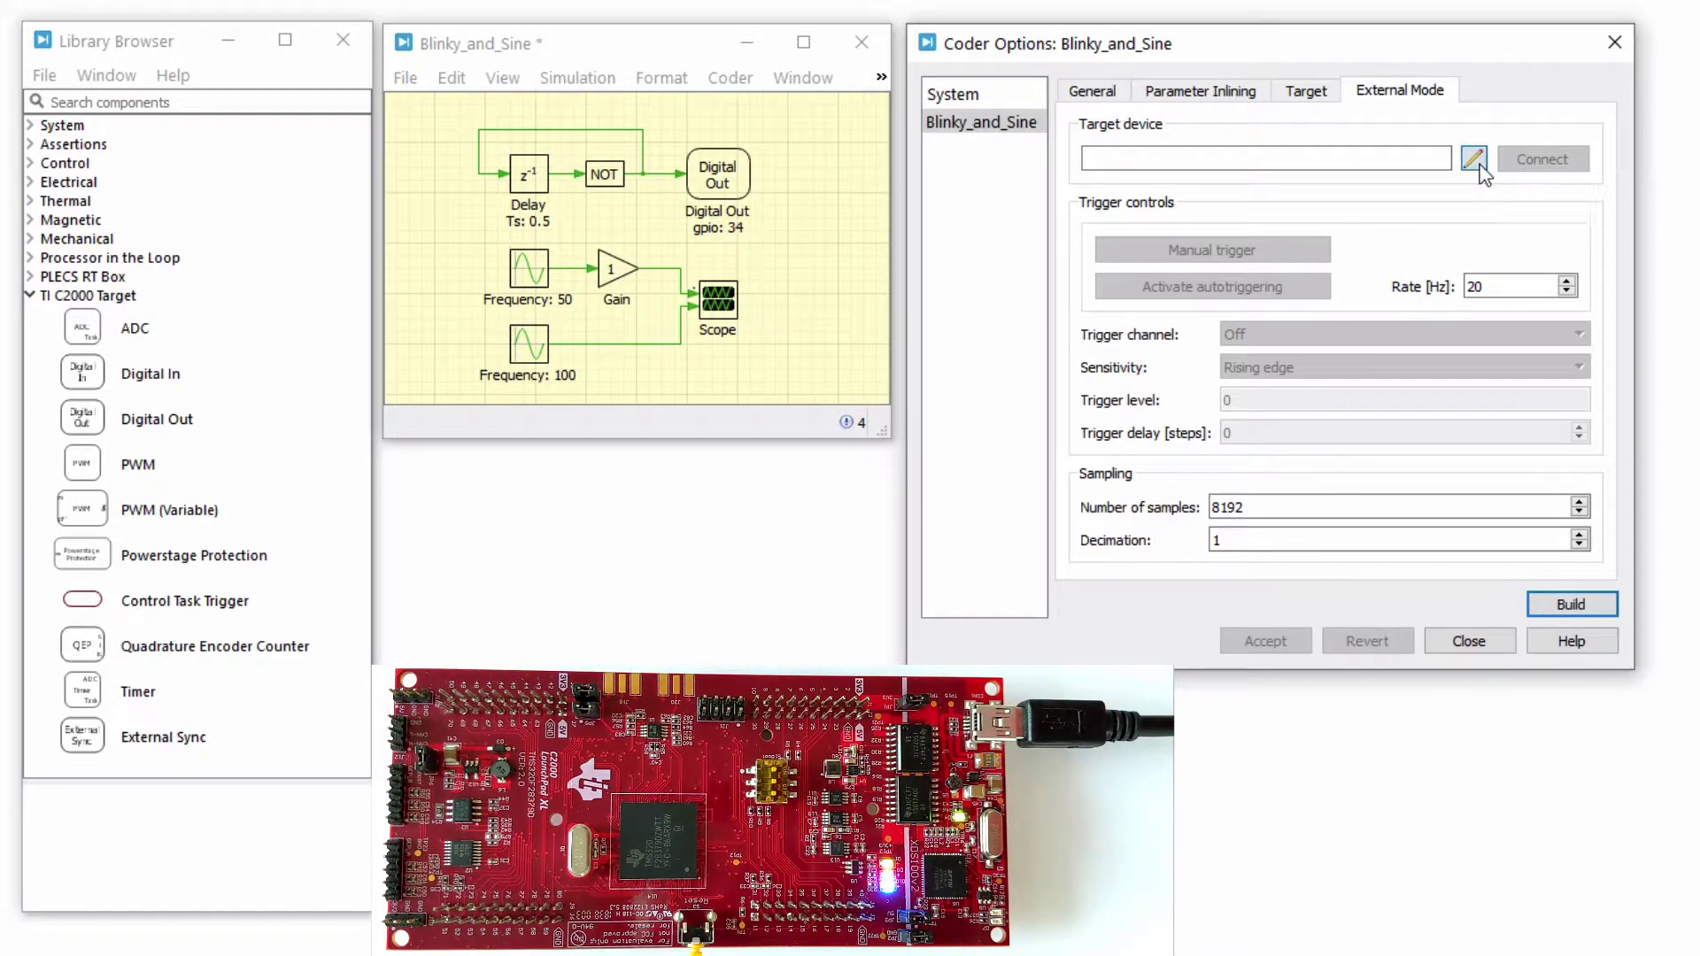
{"action": "left_click", "coordinate": [1189, 324]}
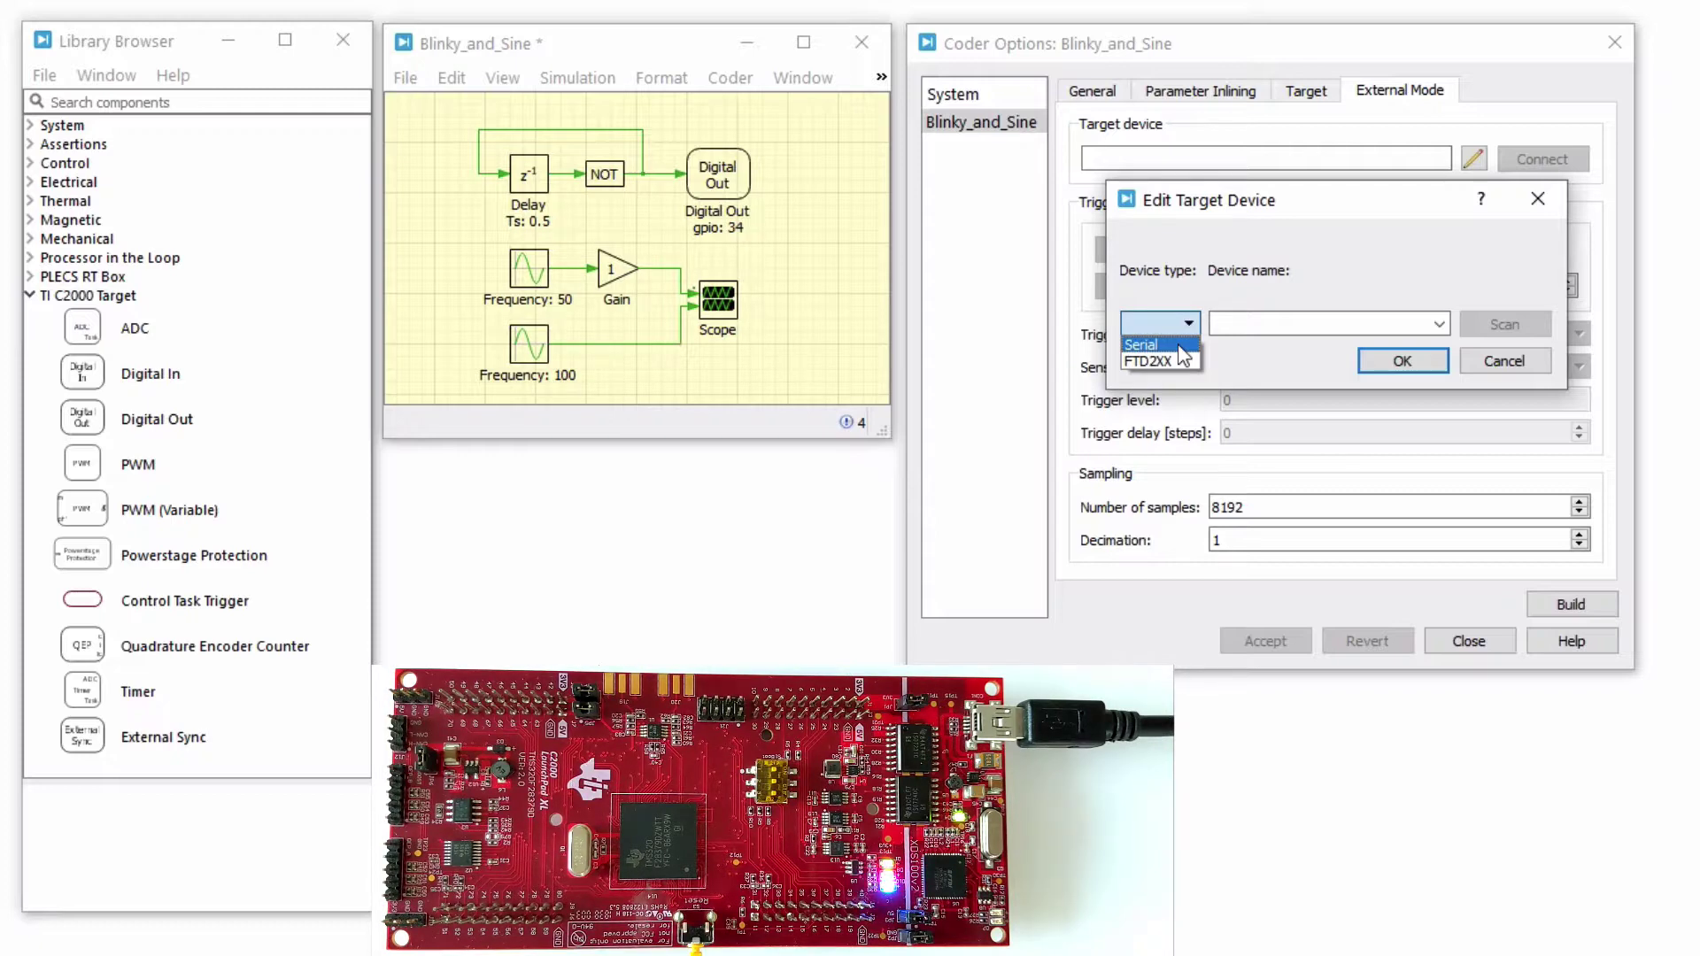
{"action": "left_click", "coordinate": [1180, 348]}
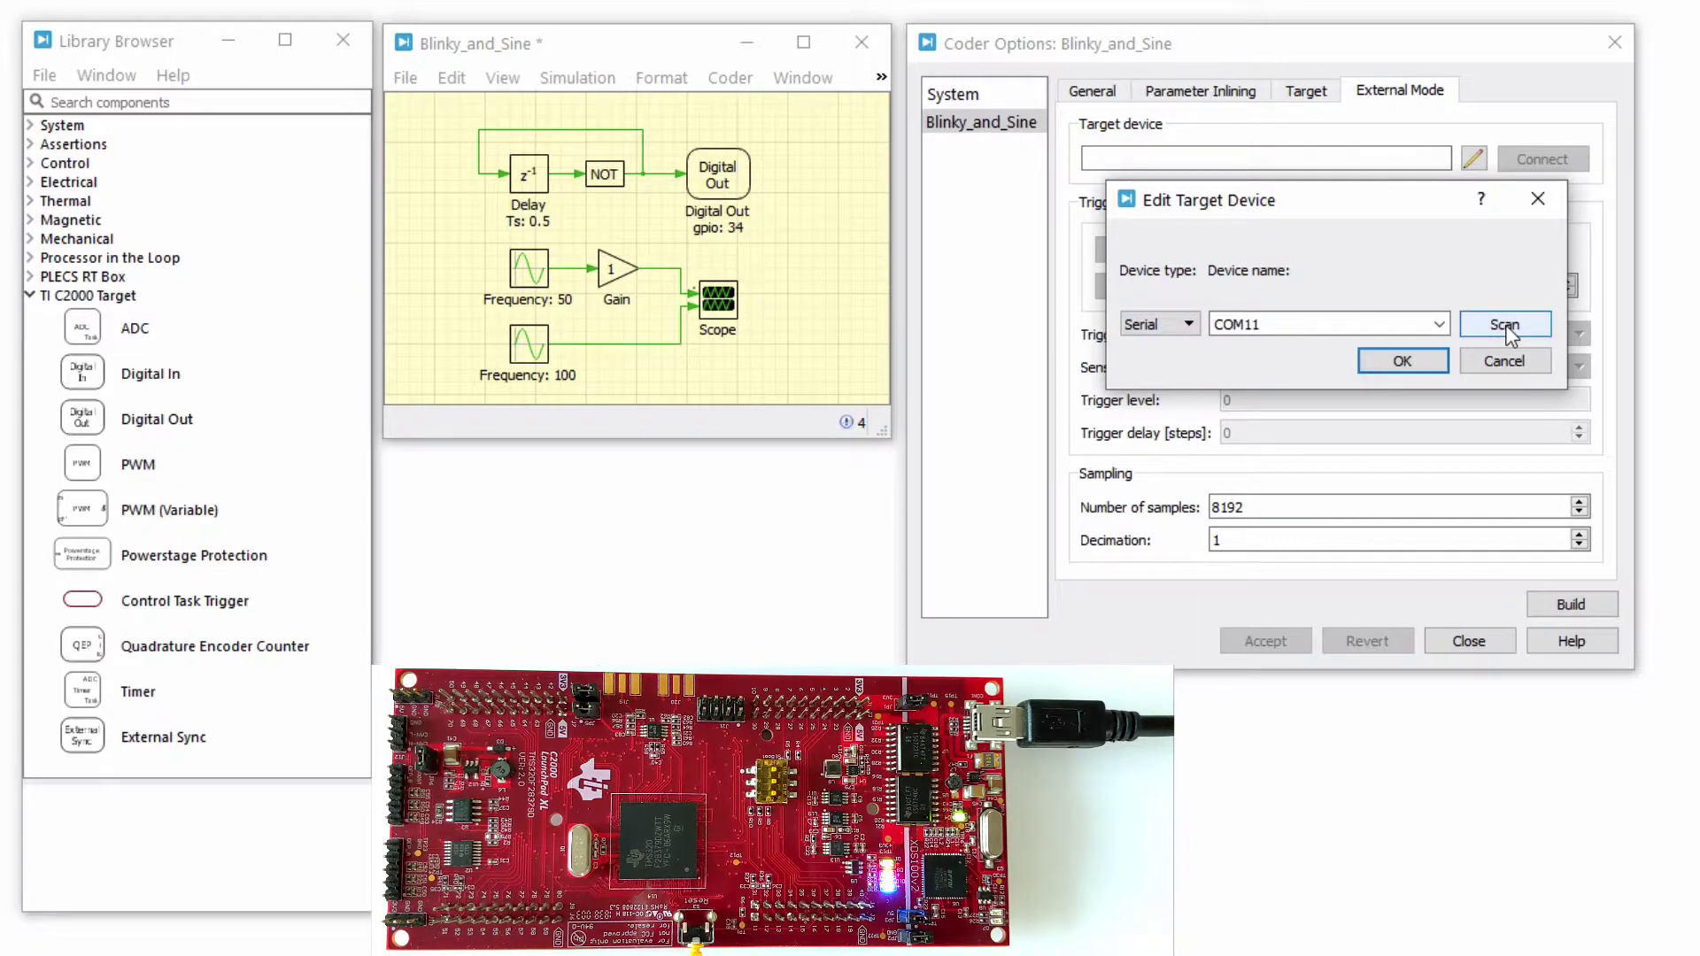
{"action": "left_click", "coordinate": [1439, 325]}
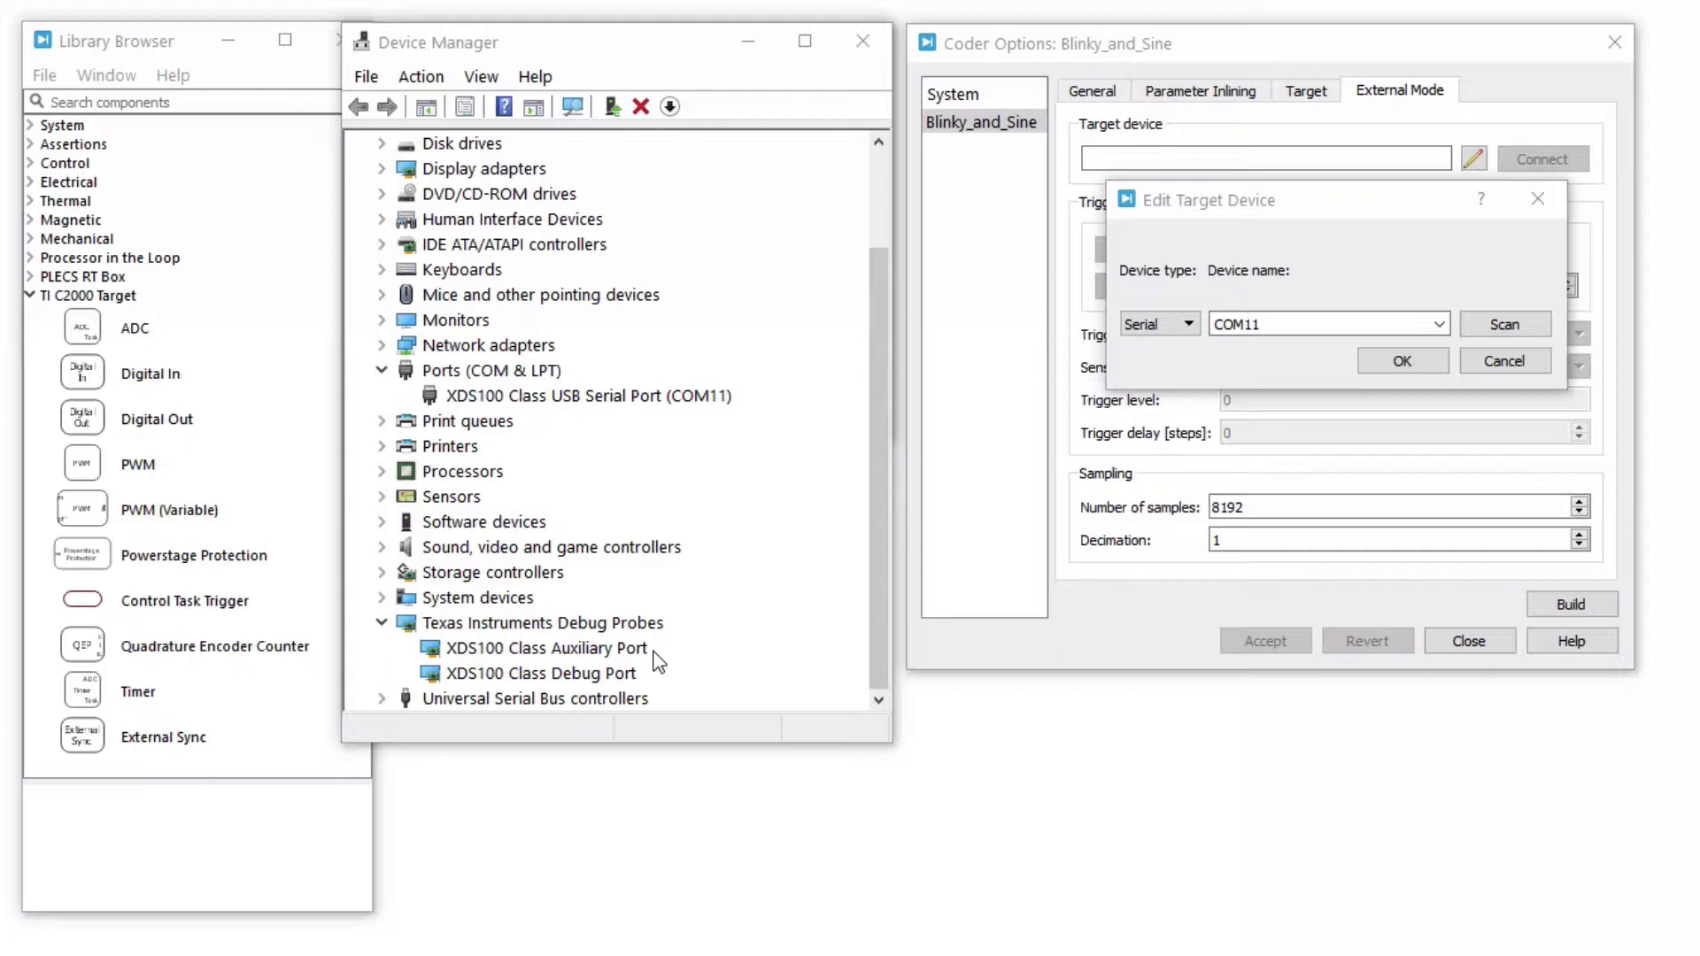
{"action": "left_click", "coordinate": [709, 398]}
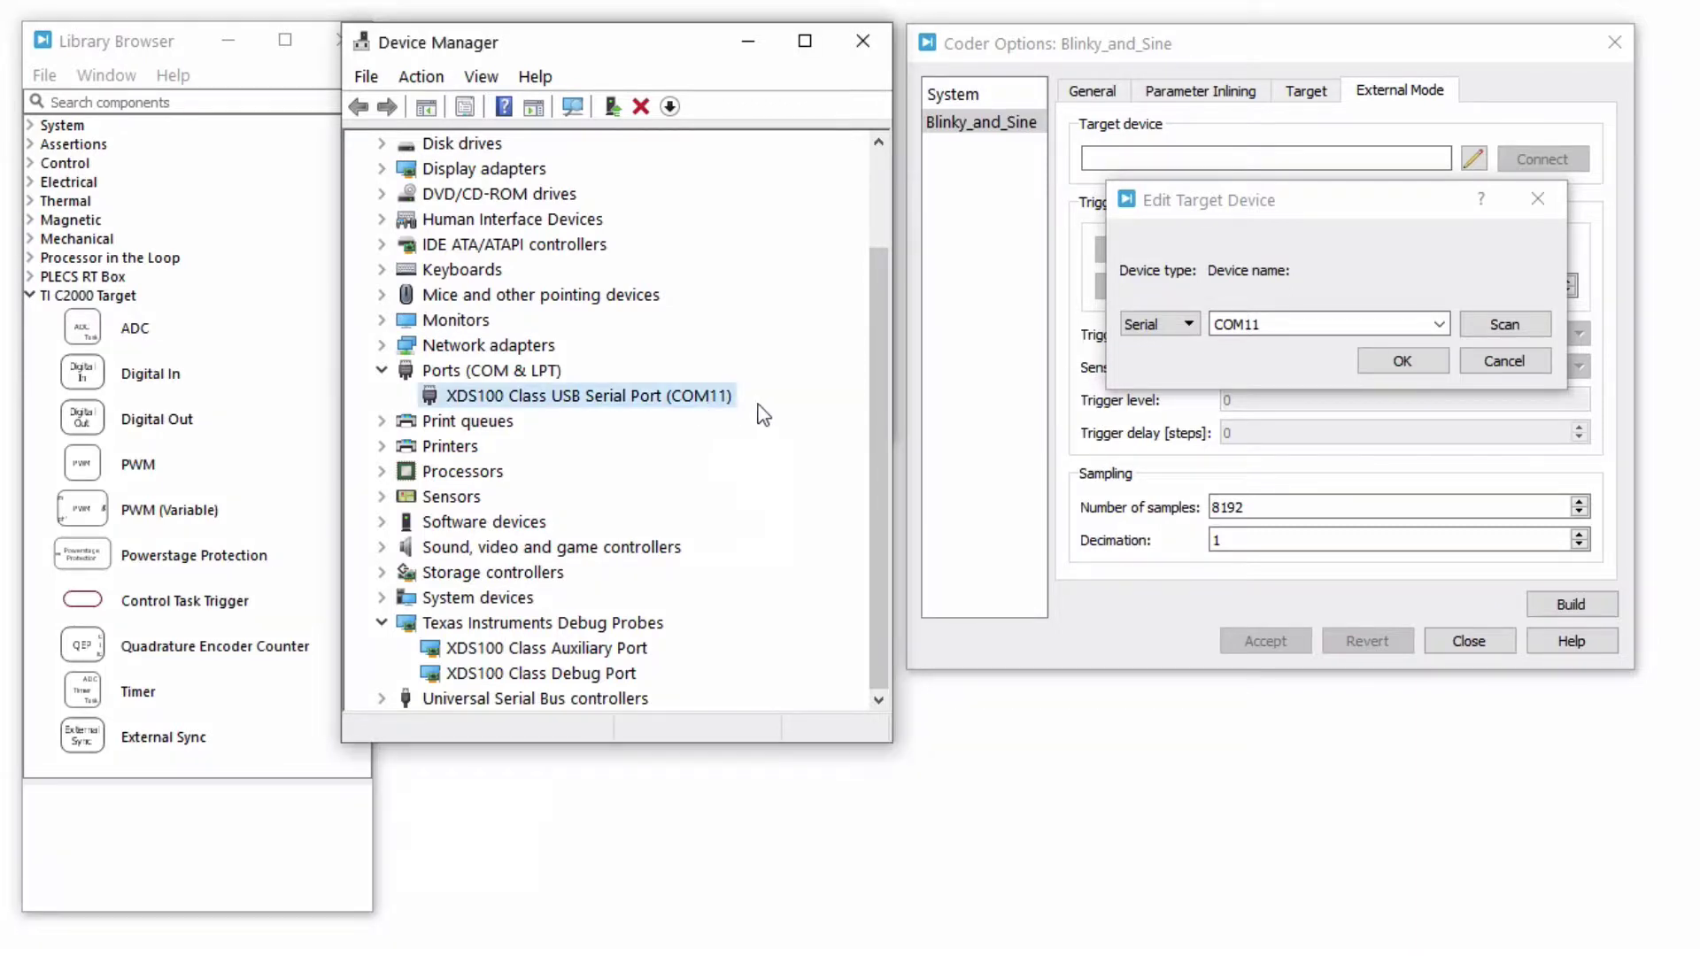
Step: Choose COM11 as the serial device name and connect to the LaunchPad in external mode
{"action": "left_click", "coordinate": [862, 41]}
{"action": "left_click", "coordinate": [1439, 324]}
{"action": "left_click", "coordinate": [1416, 344]}
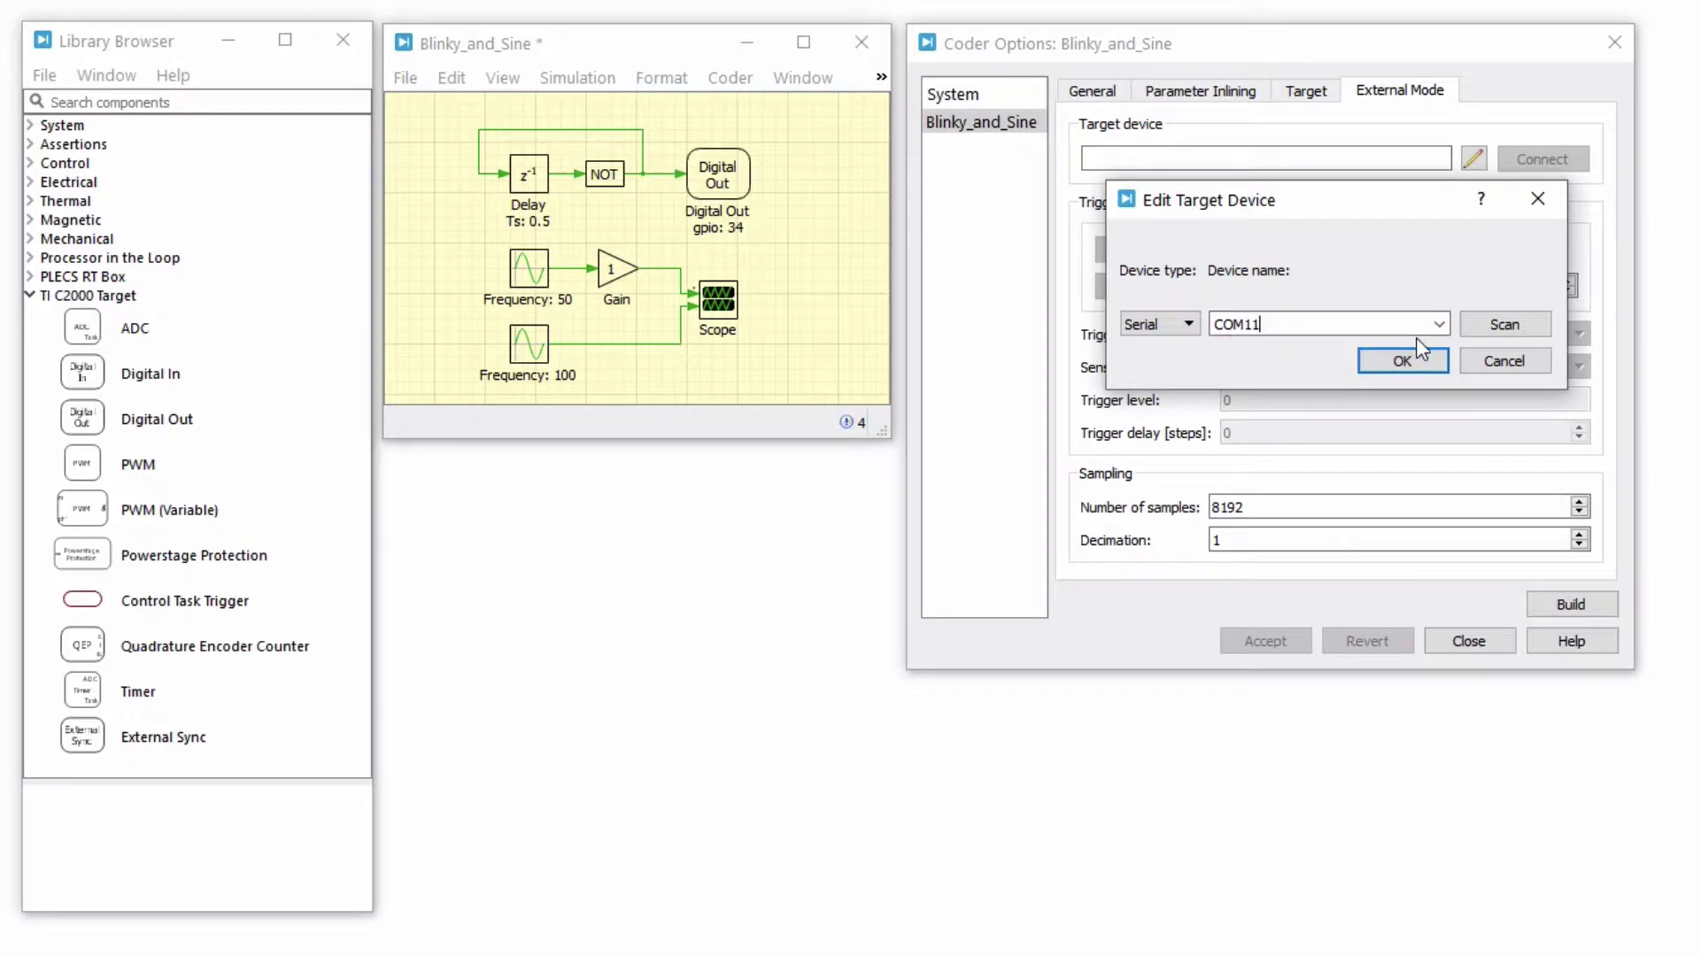
{"action": "left_click", "coordinate": [1437, 362]}
{"action": "left_click", "coordinate": [1560, 161]}
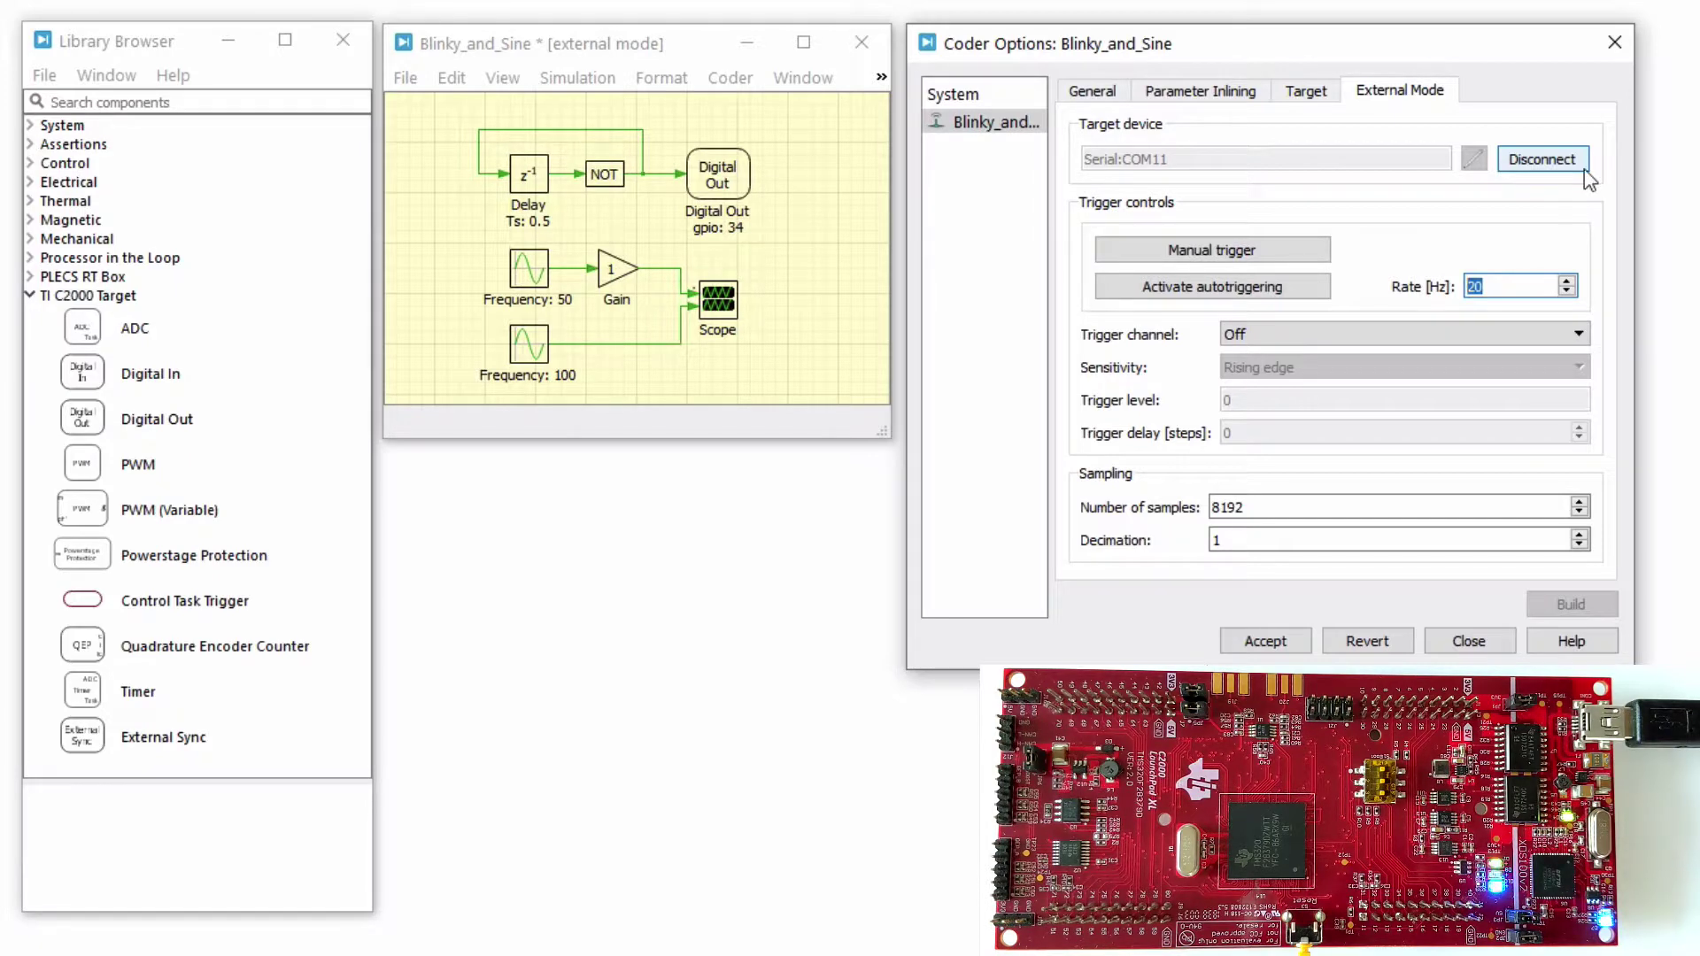
Step: Set 200 samples, activate autotriggering, and open the Scope to view the live 50 Hz and 100 Hz sines
{"action": "left_click", "coordinate": [1279, 503]}
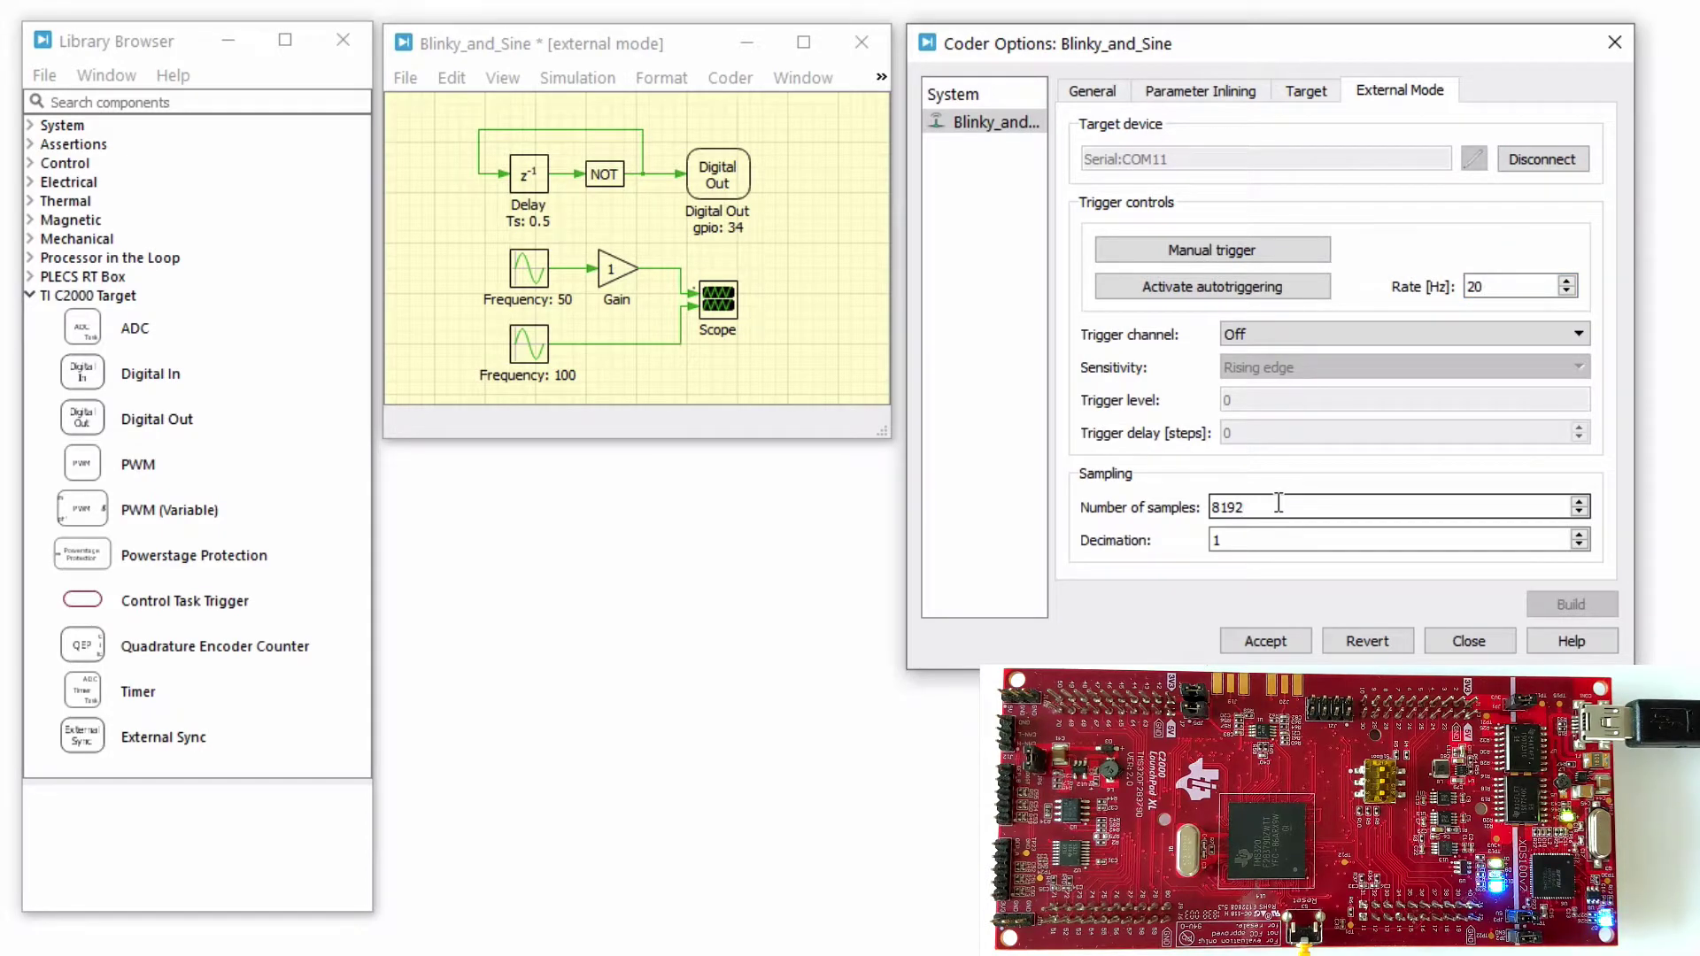
{"action": "key", "text": "shift+Left"}
{"action": "key", "text": "shift+Left"}
{"action": "key", "text": "shift+Left"}
{"action": "key", "text": "shift+Left"}
{"action": "type", "text": "200"}
{"action": "left_click", "coordinate": [1318, 283]}
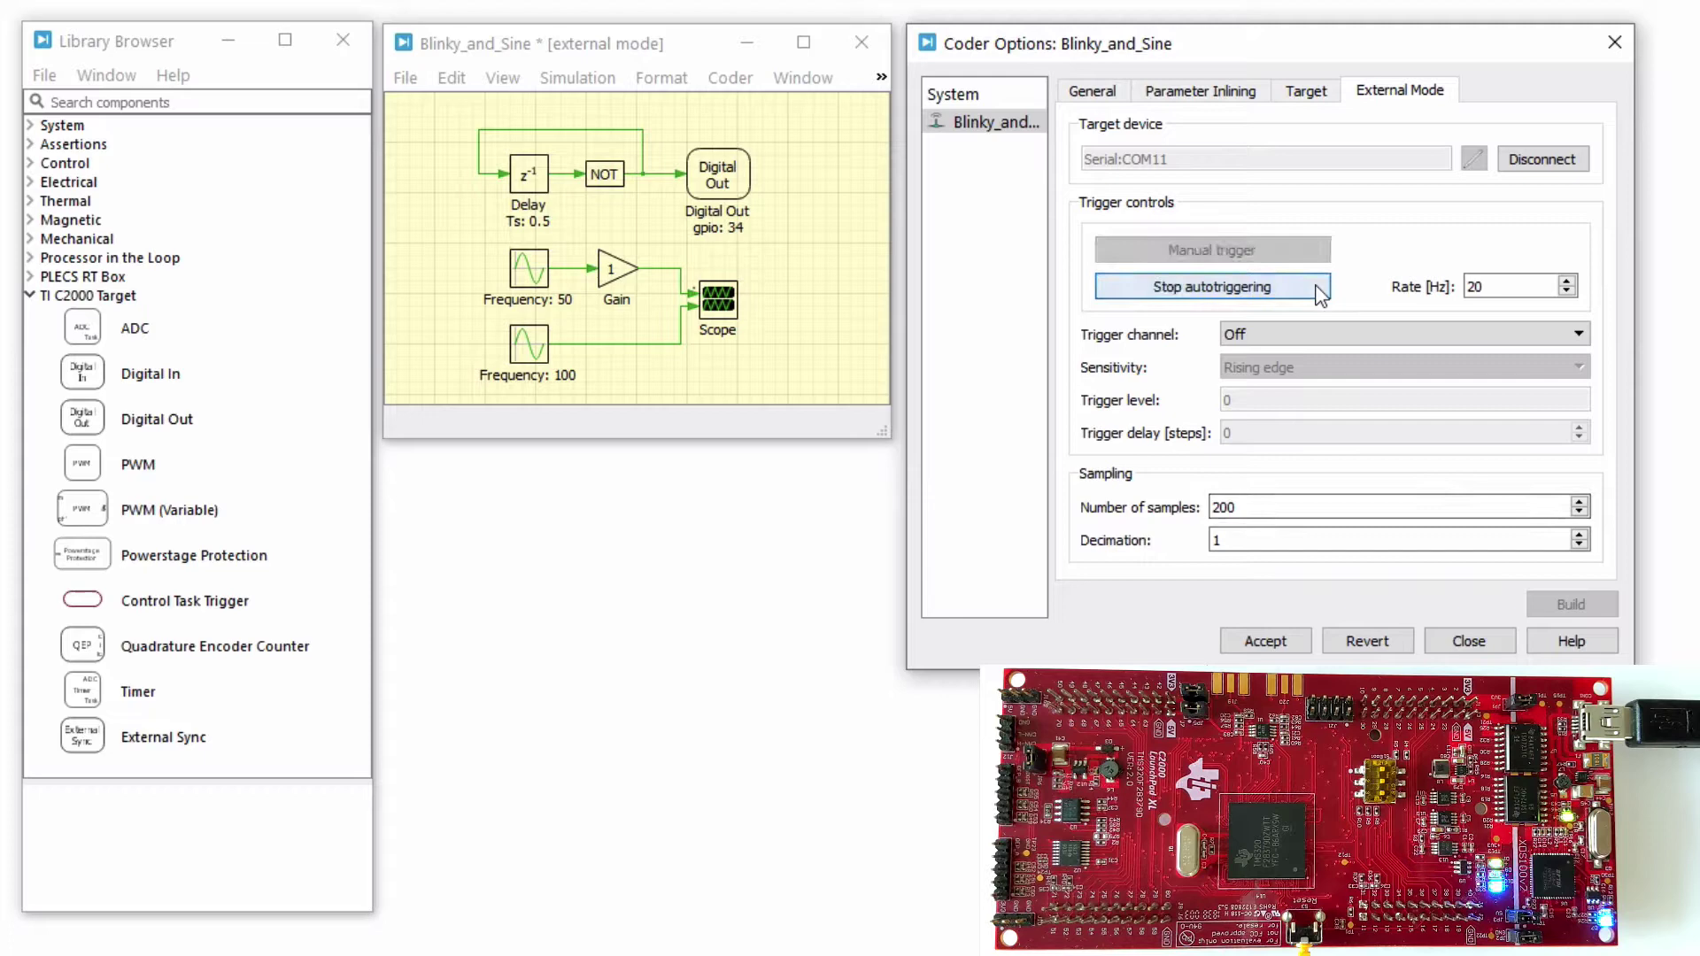
{"action": "double_click", "coordinate": [739, 301]}
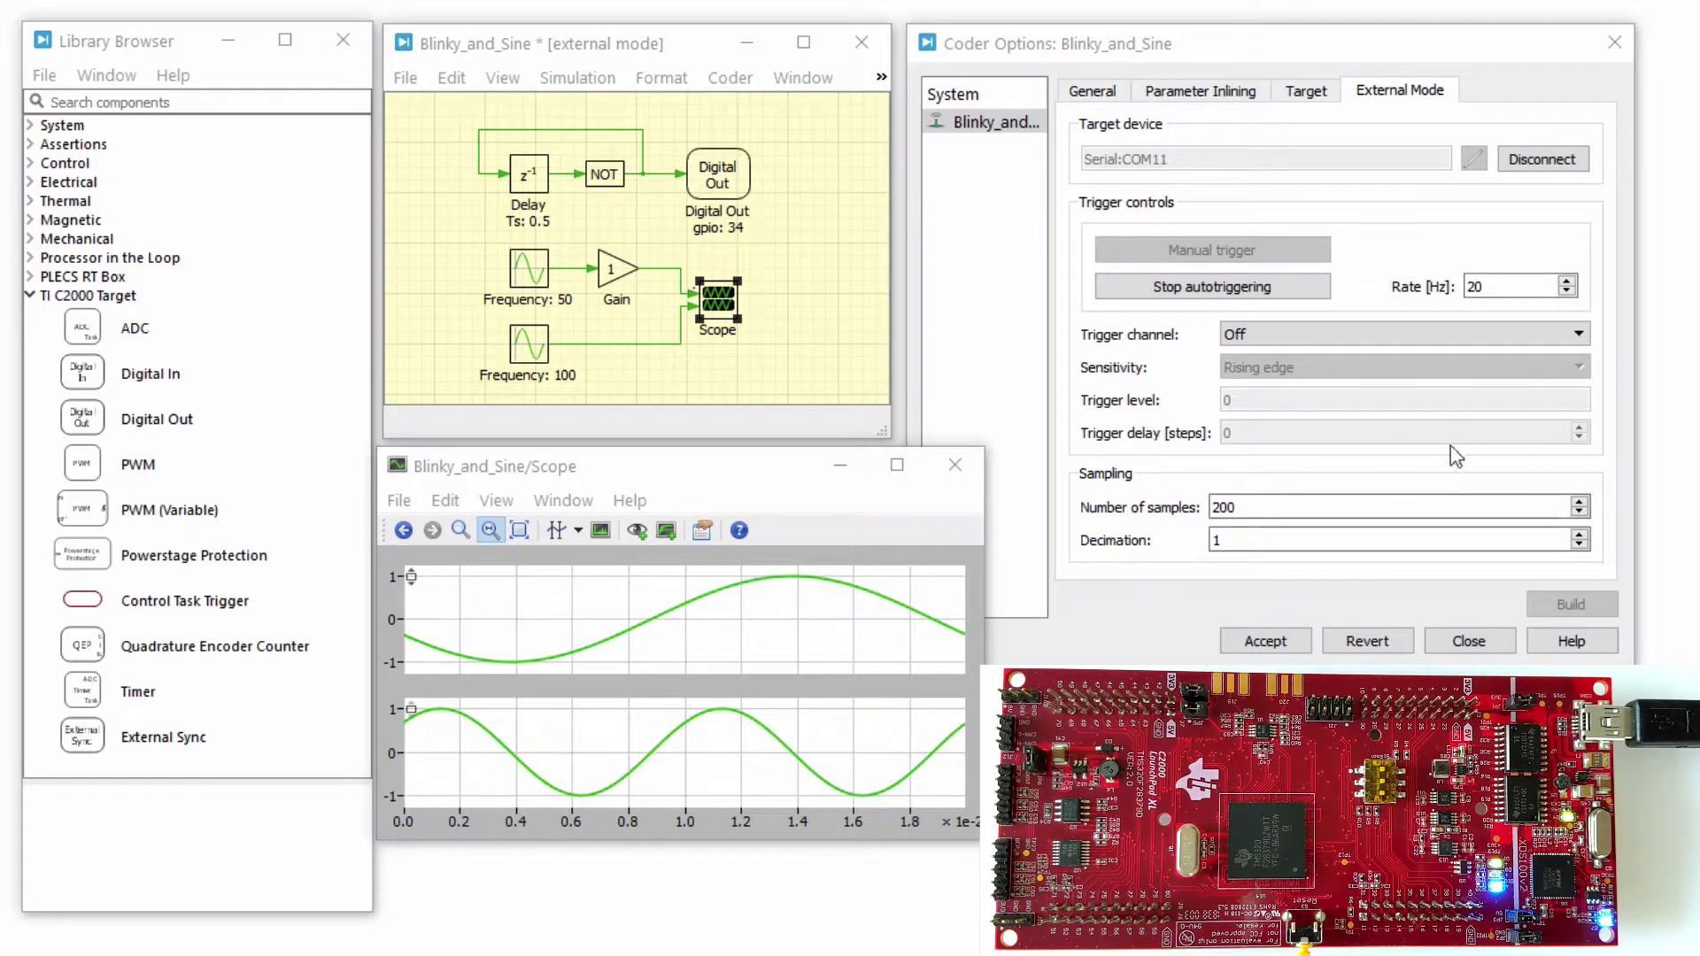
Step: Trigger on Sine Wave1 at level 0.552326 with a -73-step delay using the scope trigger marker
{"action": "left_click", "coordinate": [1576, 332]}
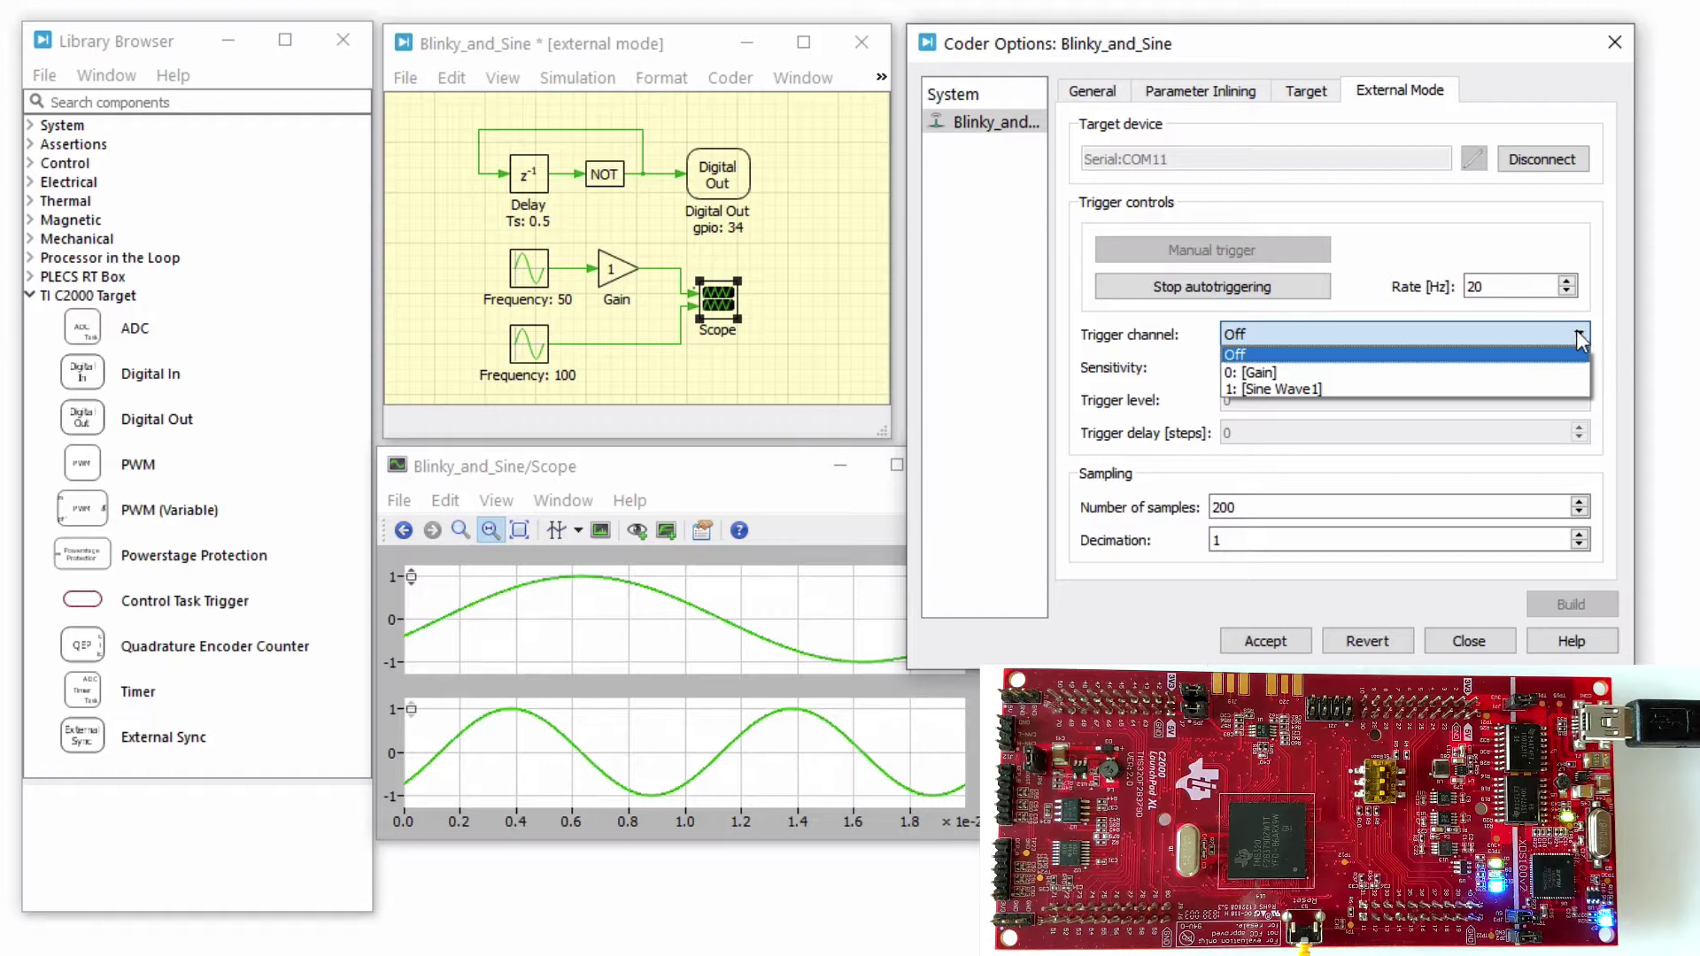
{"action": "left_click", "coordinate": [1555, 390]}
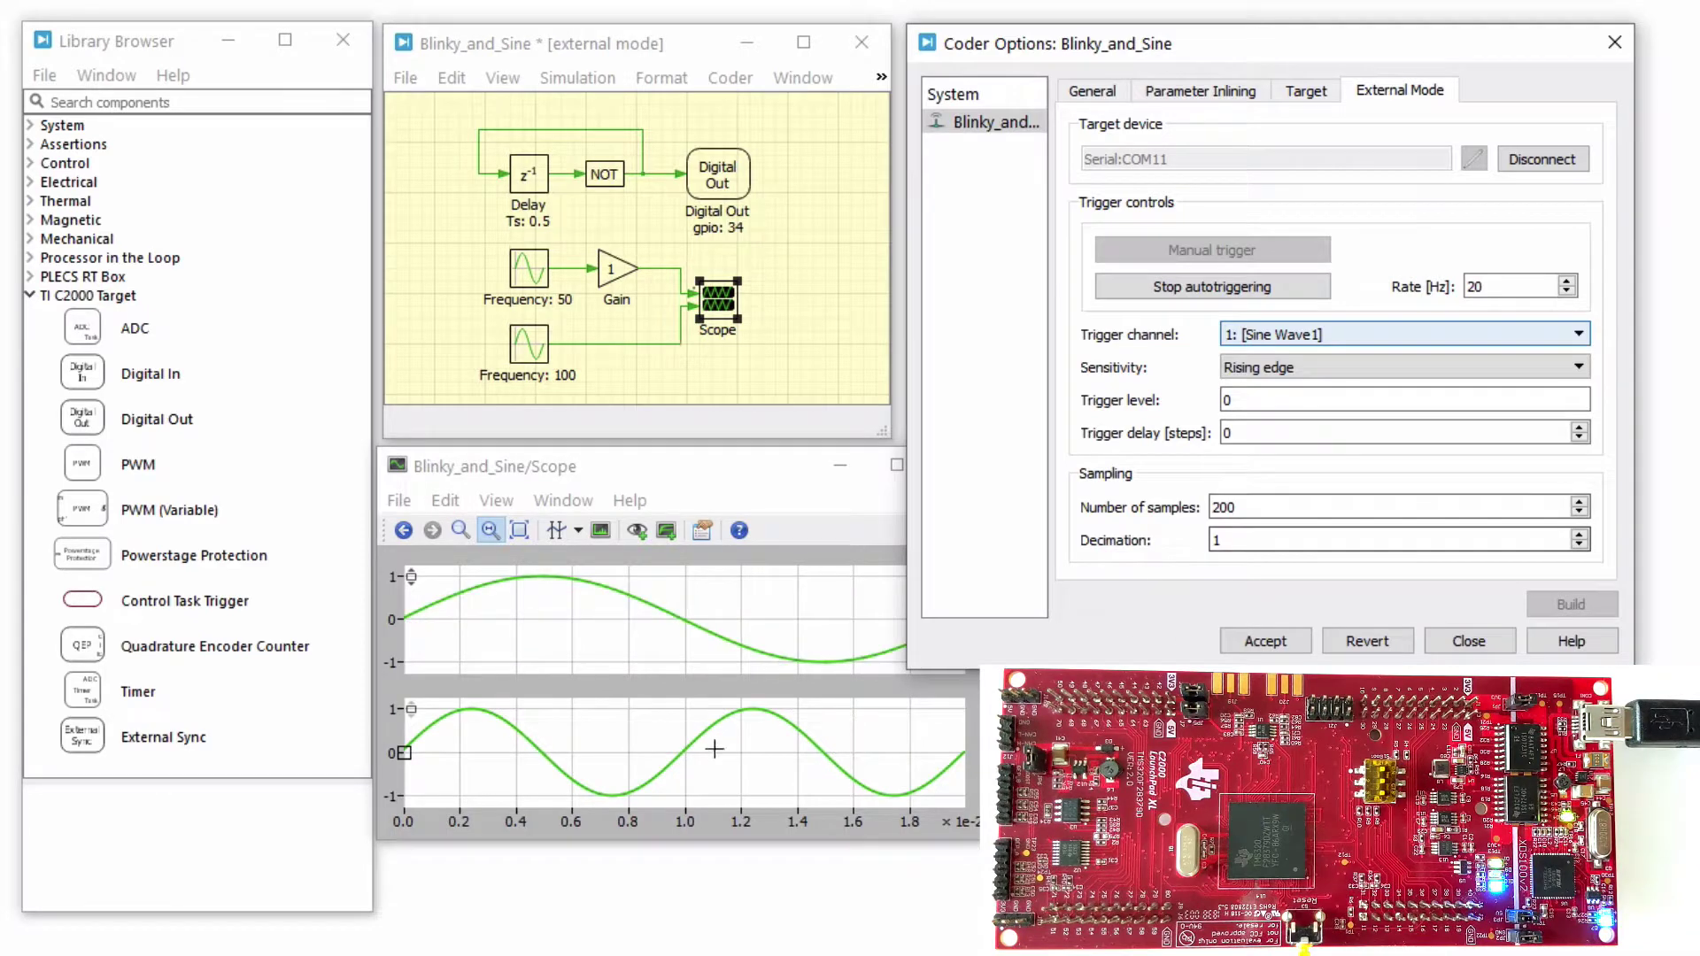
{"action": "left_click", "coordinate": [417, 775]}
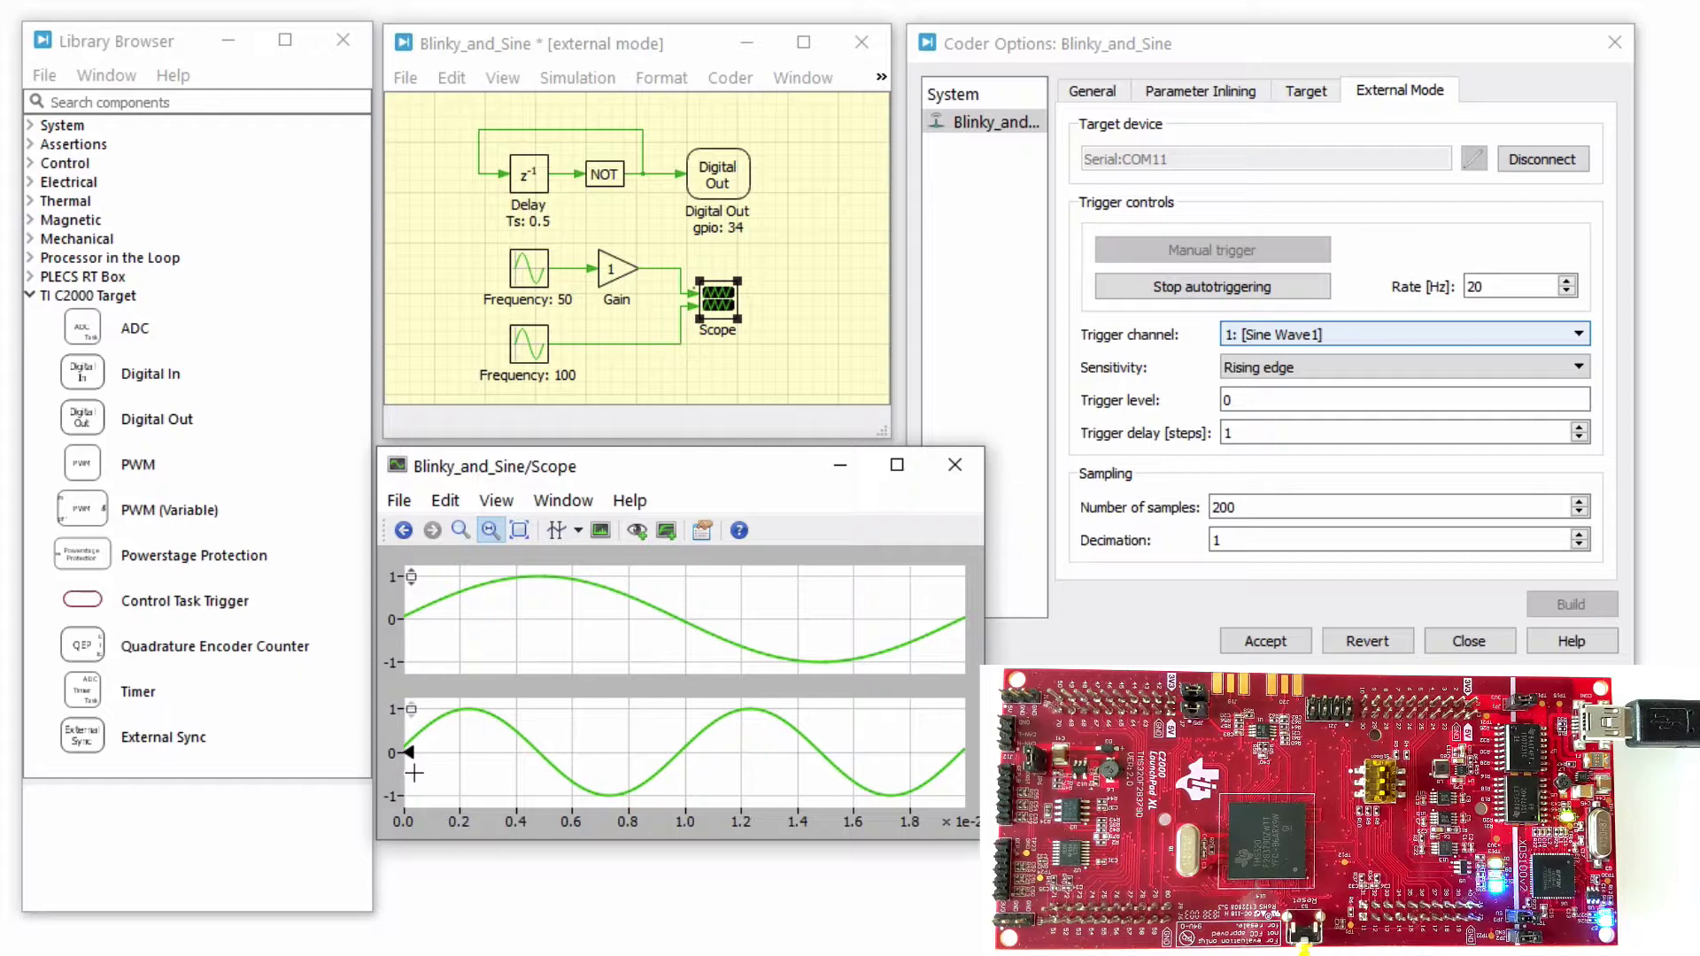
{"action": "left_click_drag", "start_coordinate": [409, 752], "coordinate": [424, 728]}
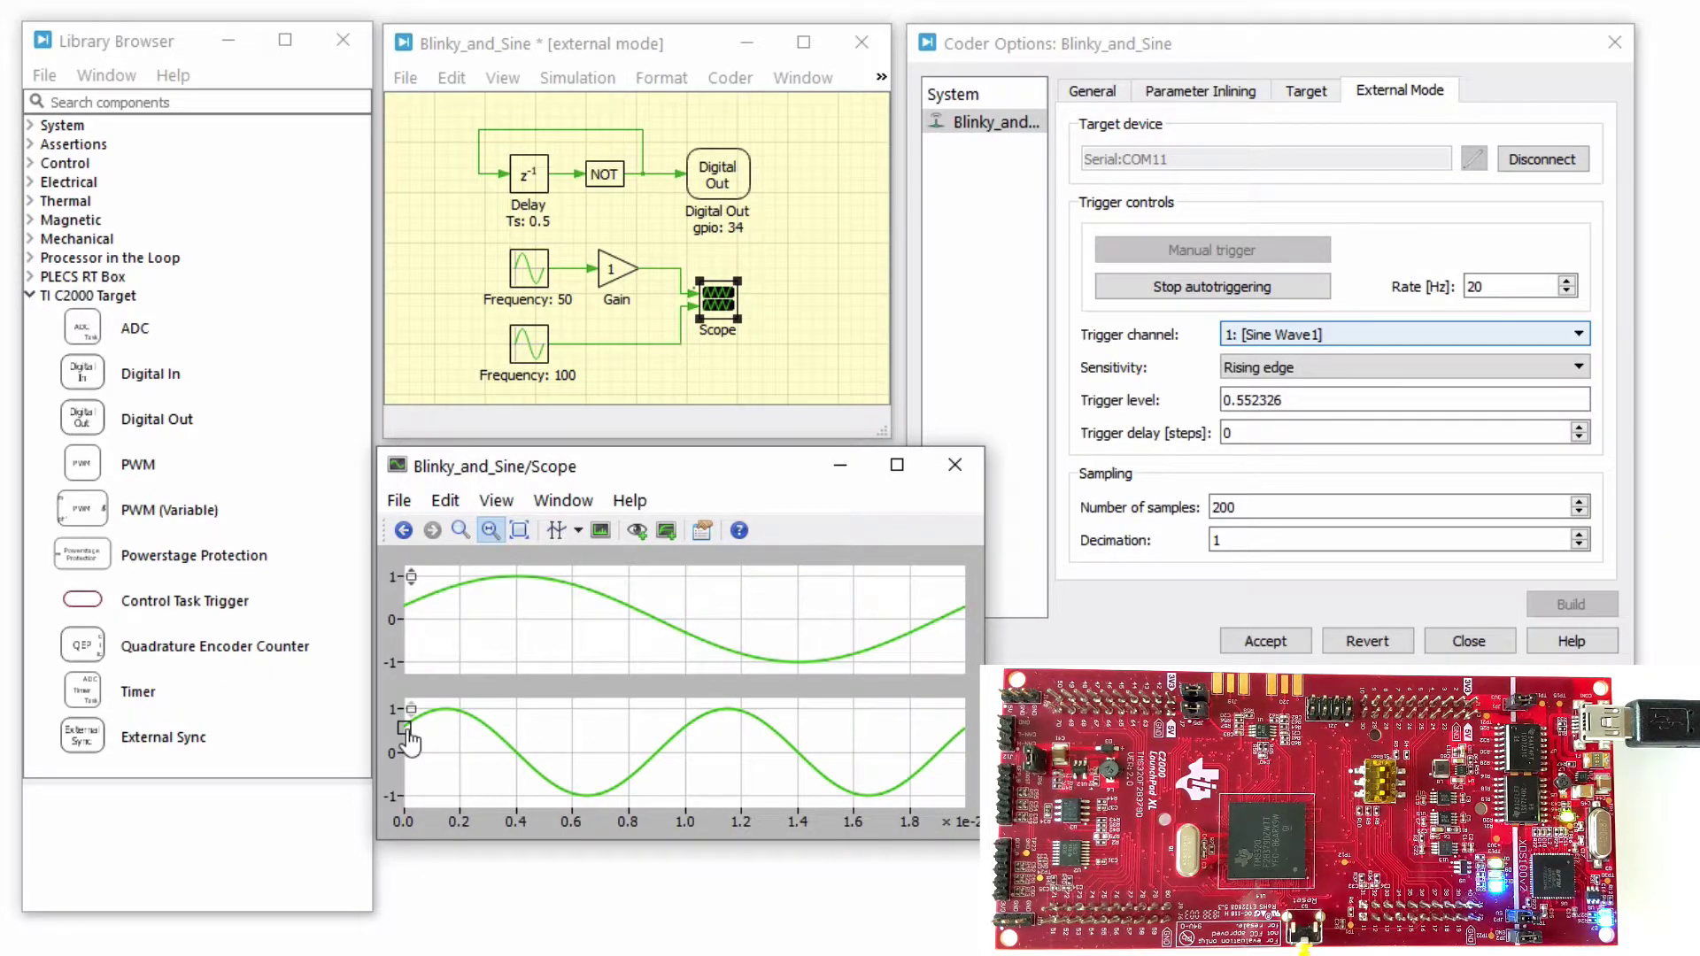
{"action": "left_click_drag", "start_coordinate": [406, 728], "coordinate": [576, 732]}
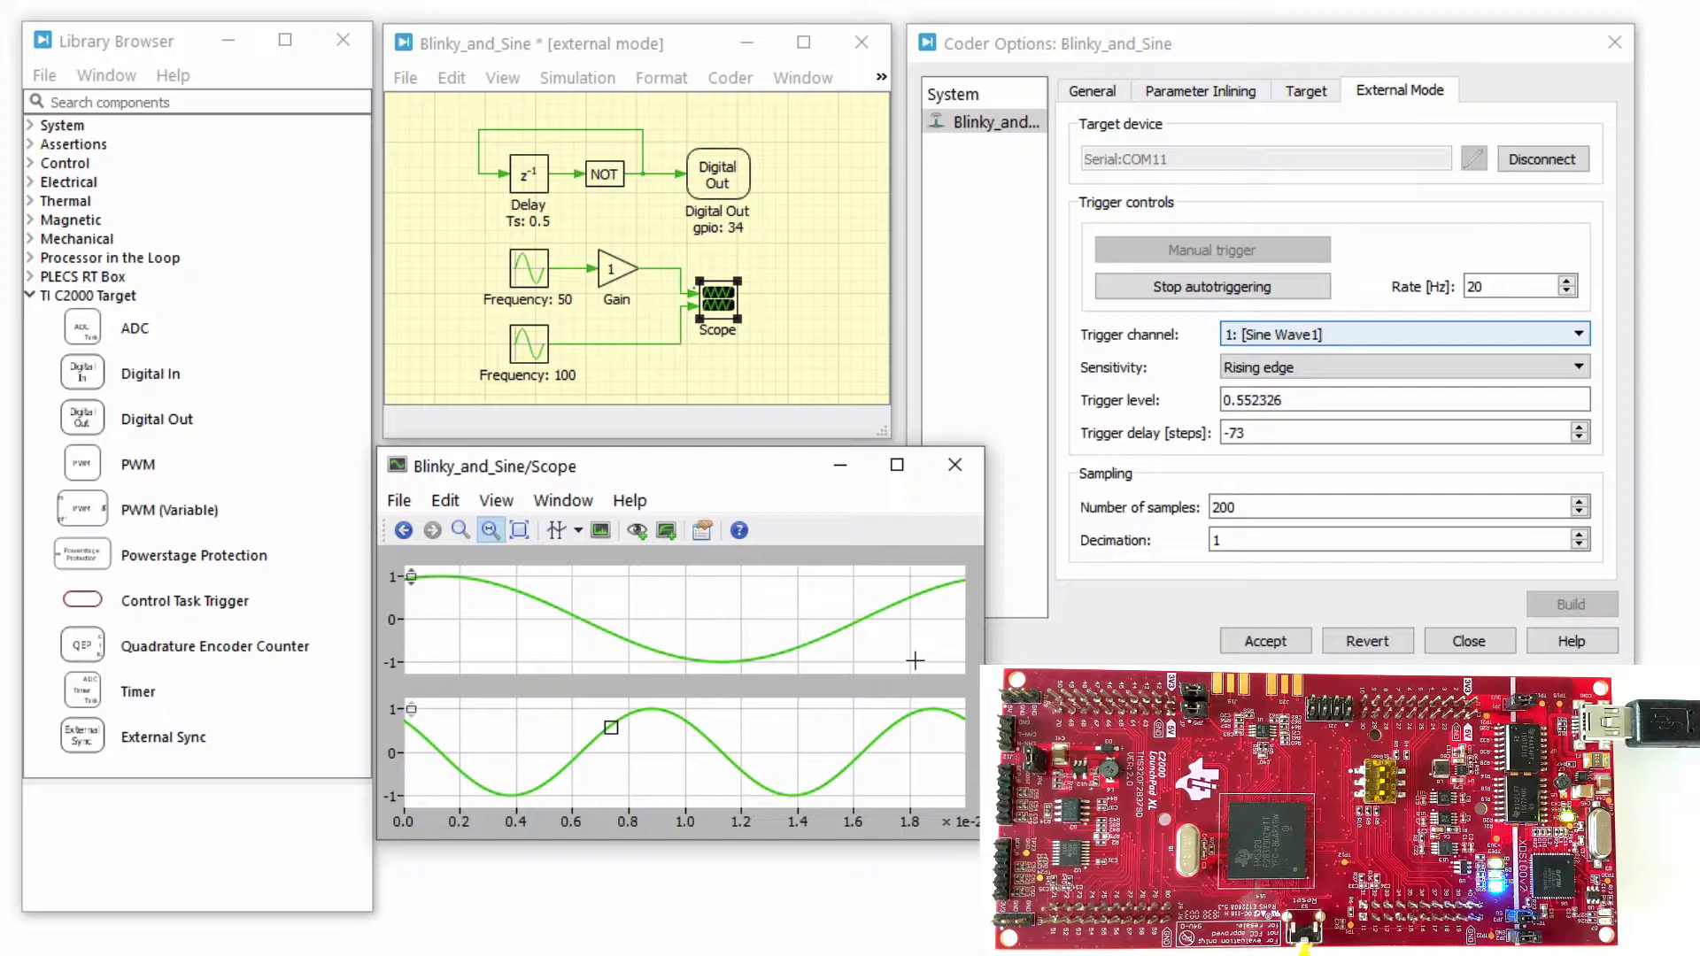
{"action": "left_click", "coordinate": [1316, 432]}
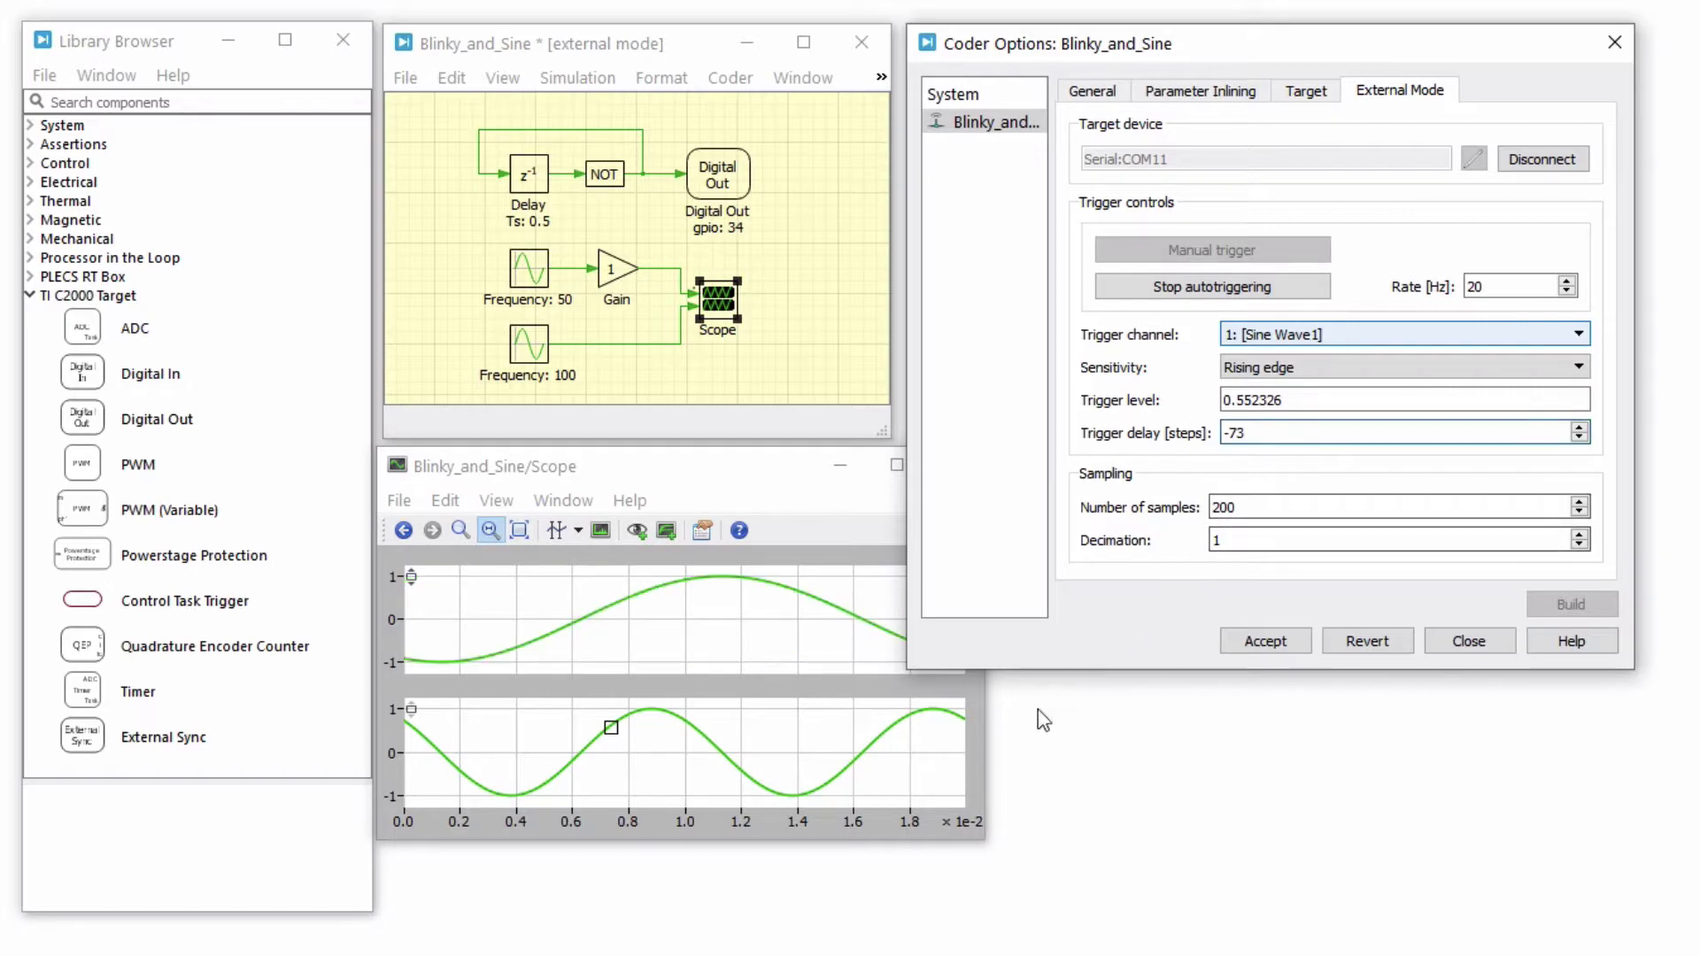
{"action": "left_click", "coordinate": [948, 761]}
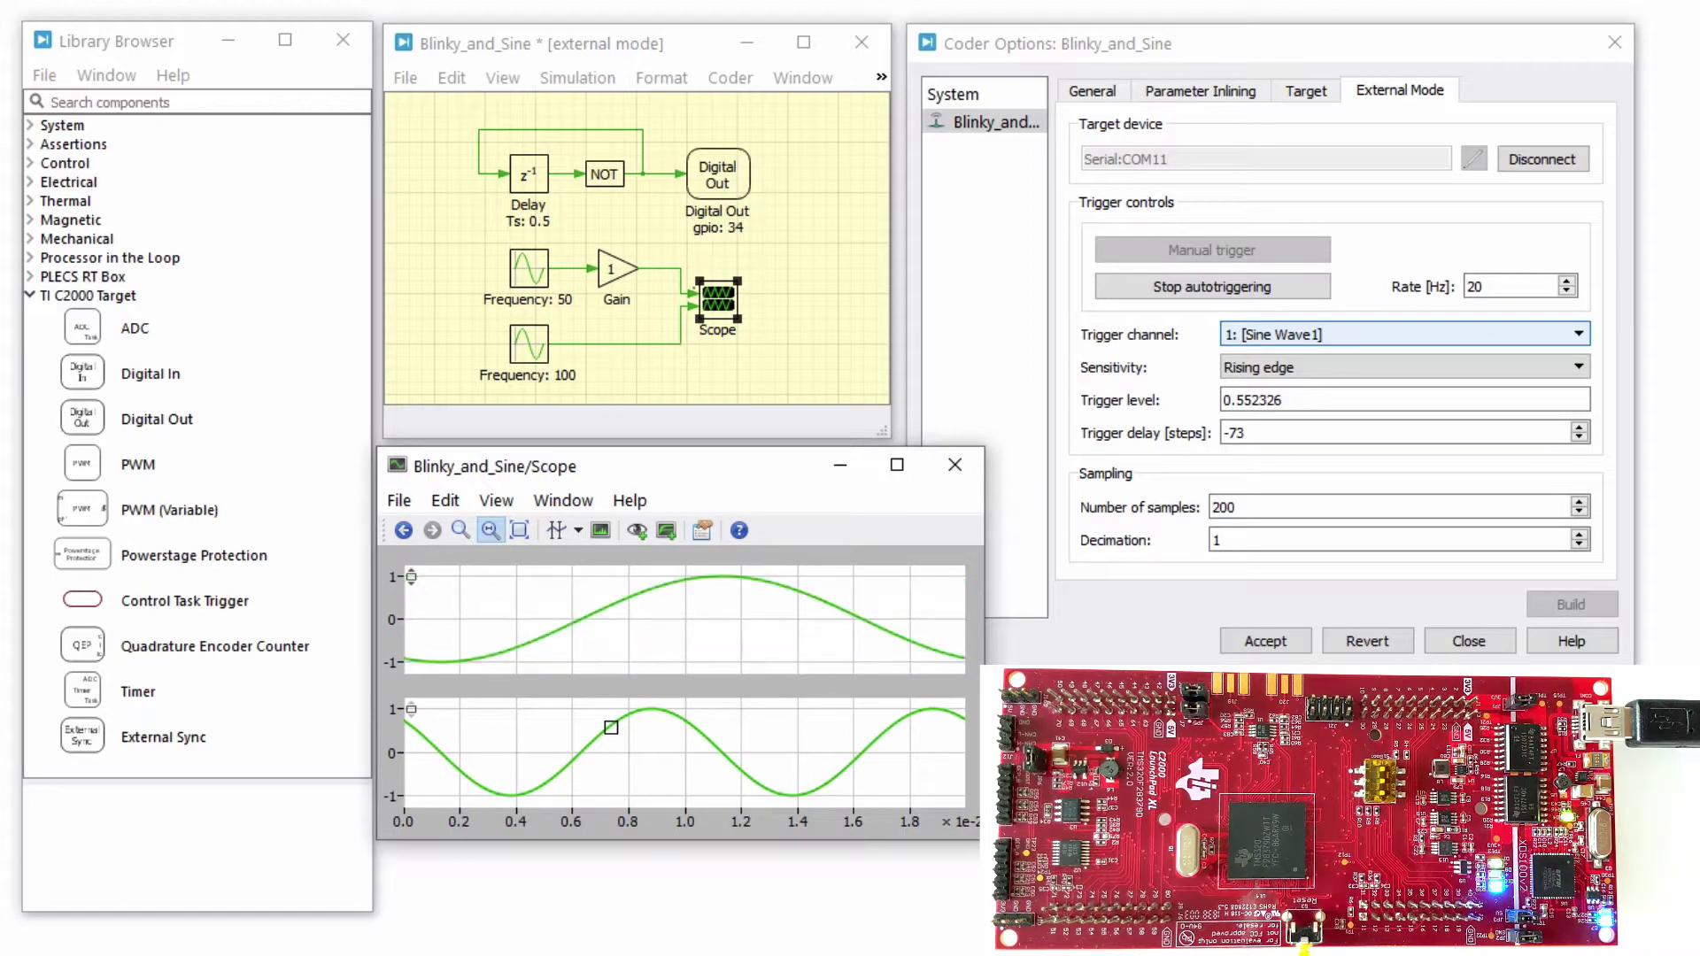
Step: Disconnect from the board and set the Parameter Inlining default behavior to Keep parameters tunable
{"action": "left_click", "coordinate": [1576, 205]}
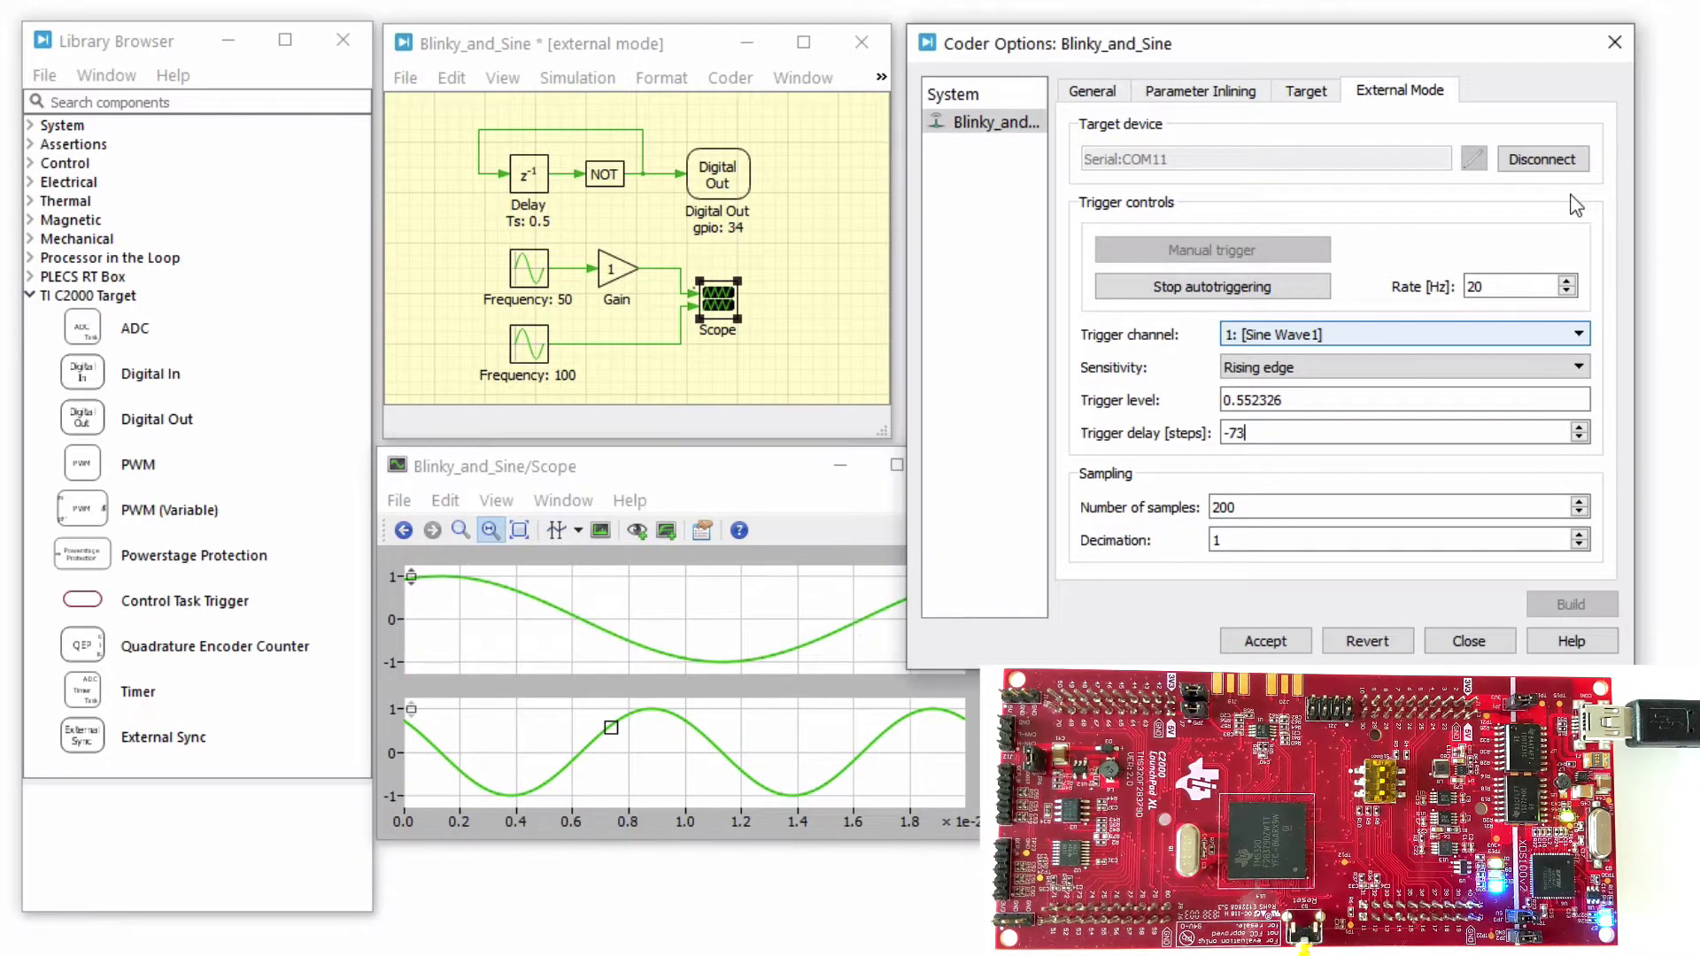
{"action": "left_click", "coordinate": [1560, 168]}
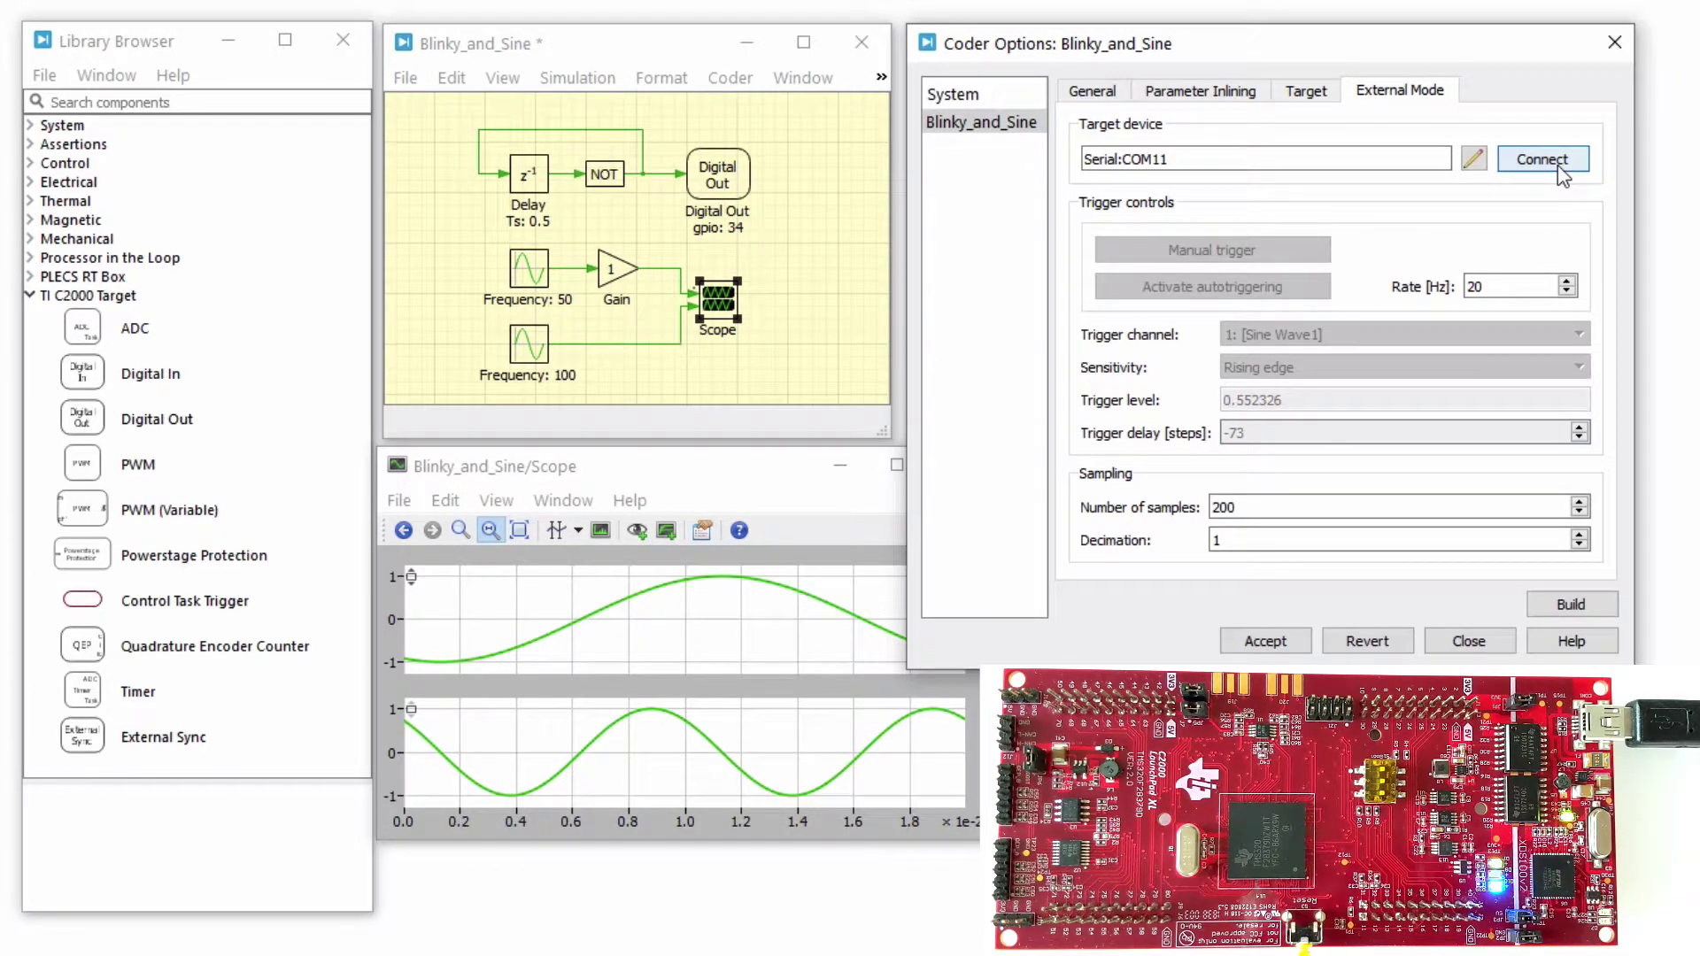
{"action": "left_click", "coordinate": [1237, 97]}
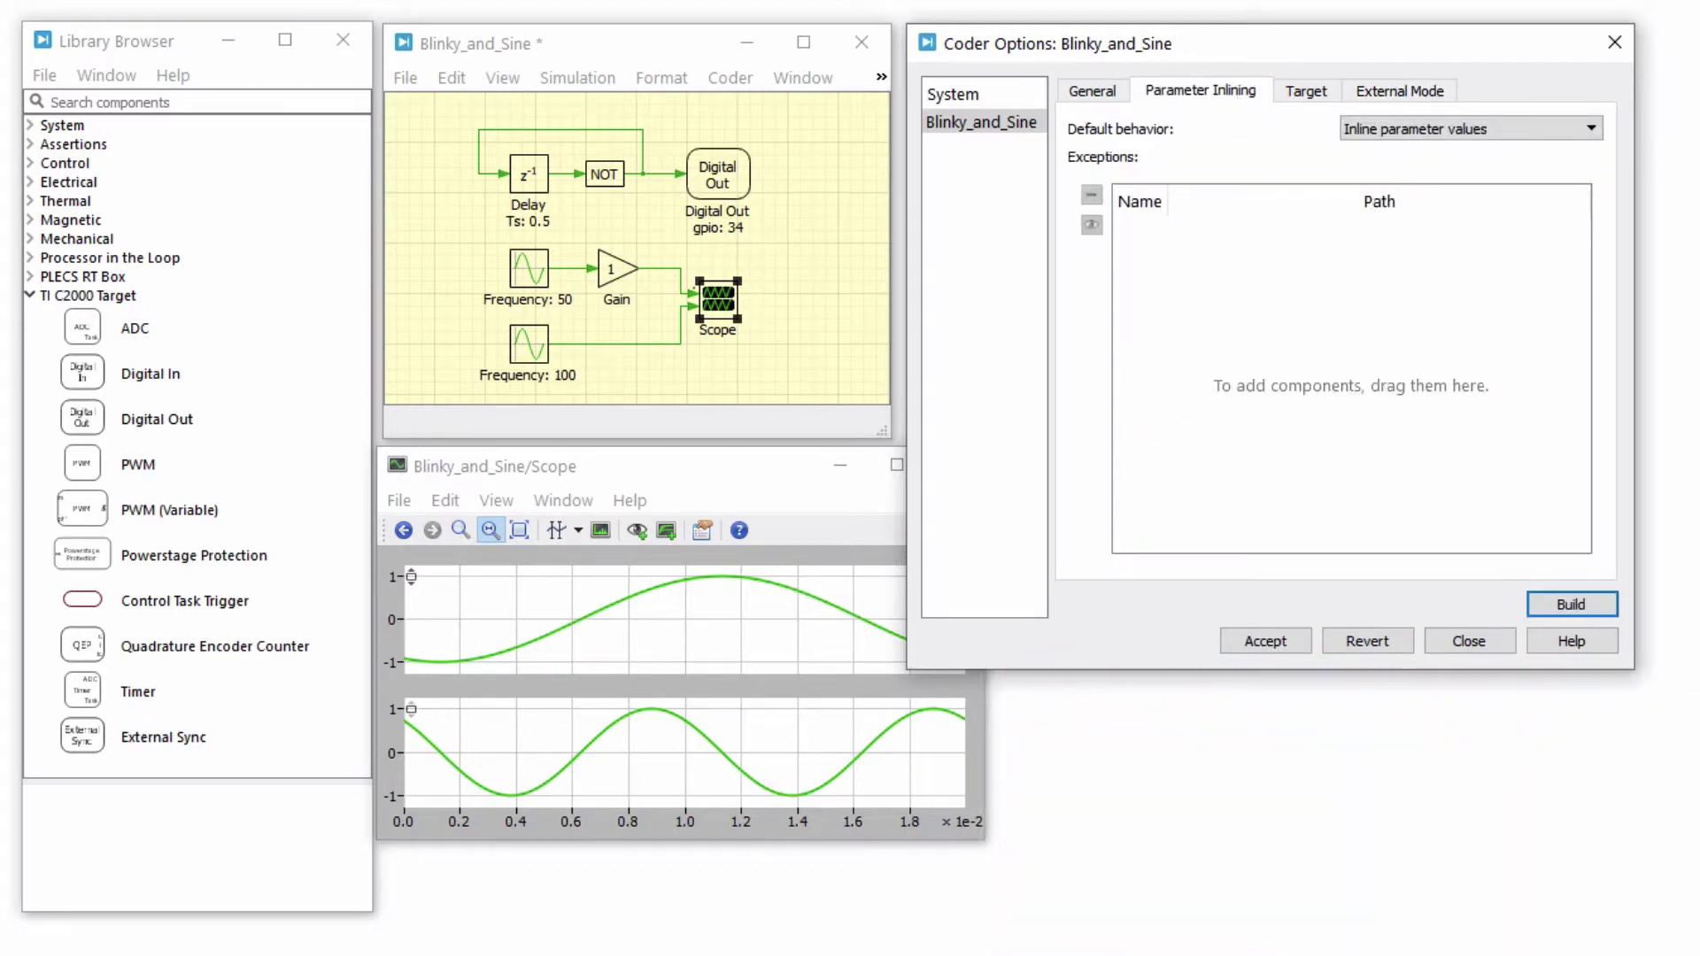
{"action": "left_click", "coordinate": [1598, 130]}
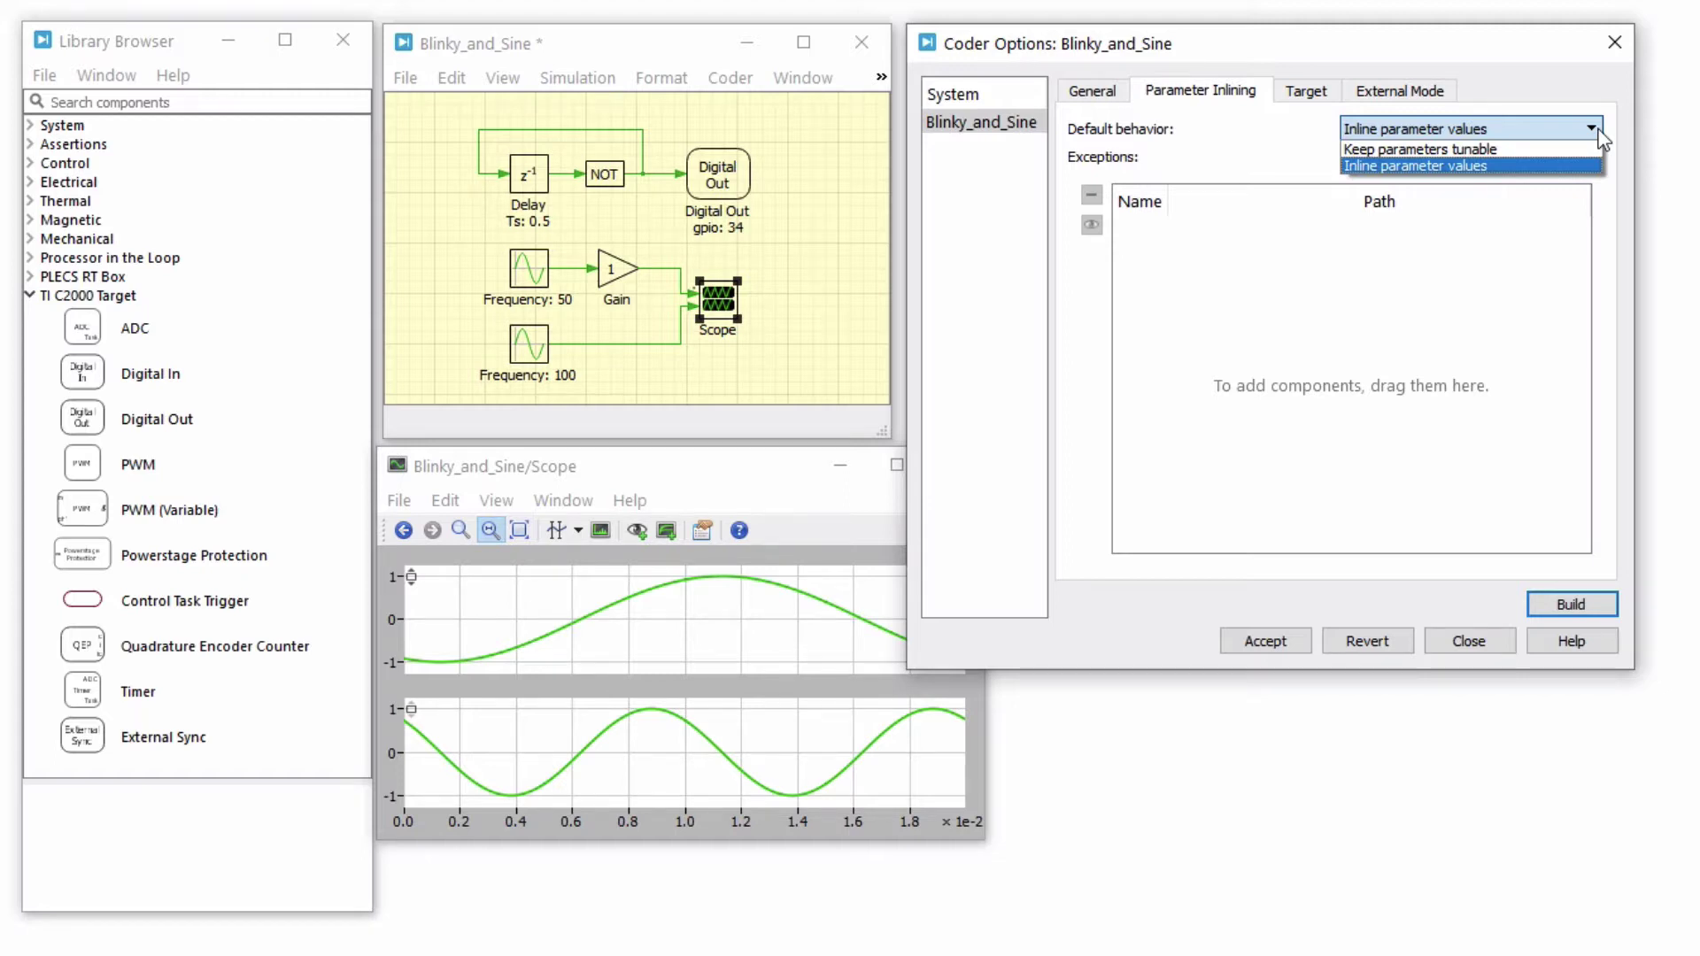
{"action": "key", "text": "Up"}
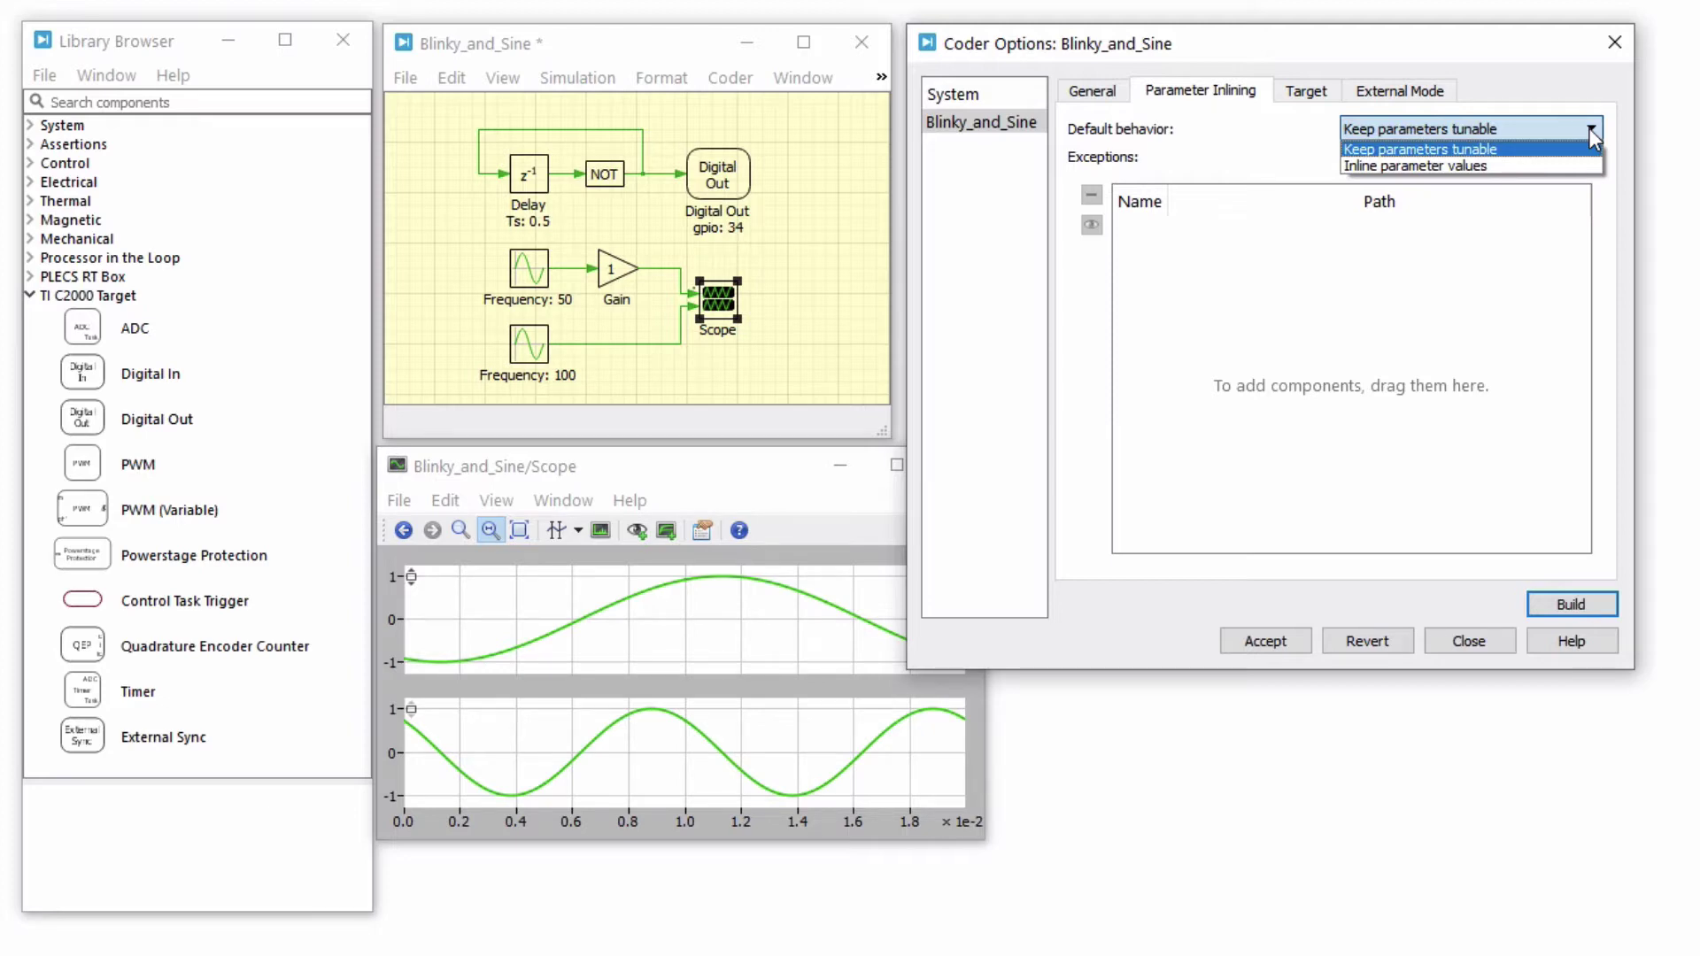
Step: Restore Inline parameter values as the default and add the Gain block to the Exceptions list
{"action": "left_click", "coordinate": [1539, 166]}
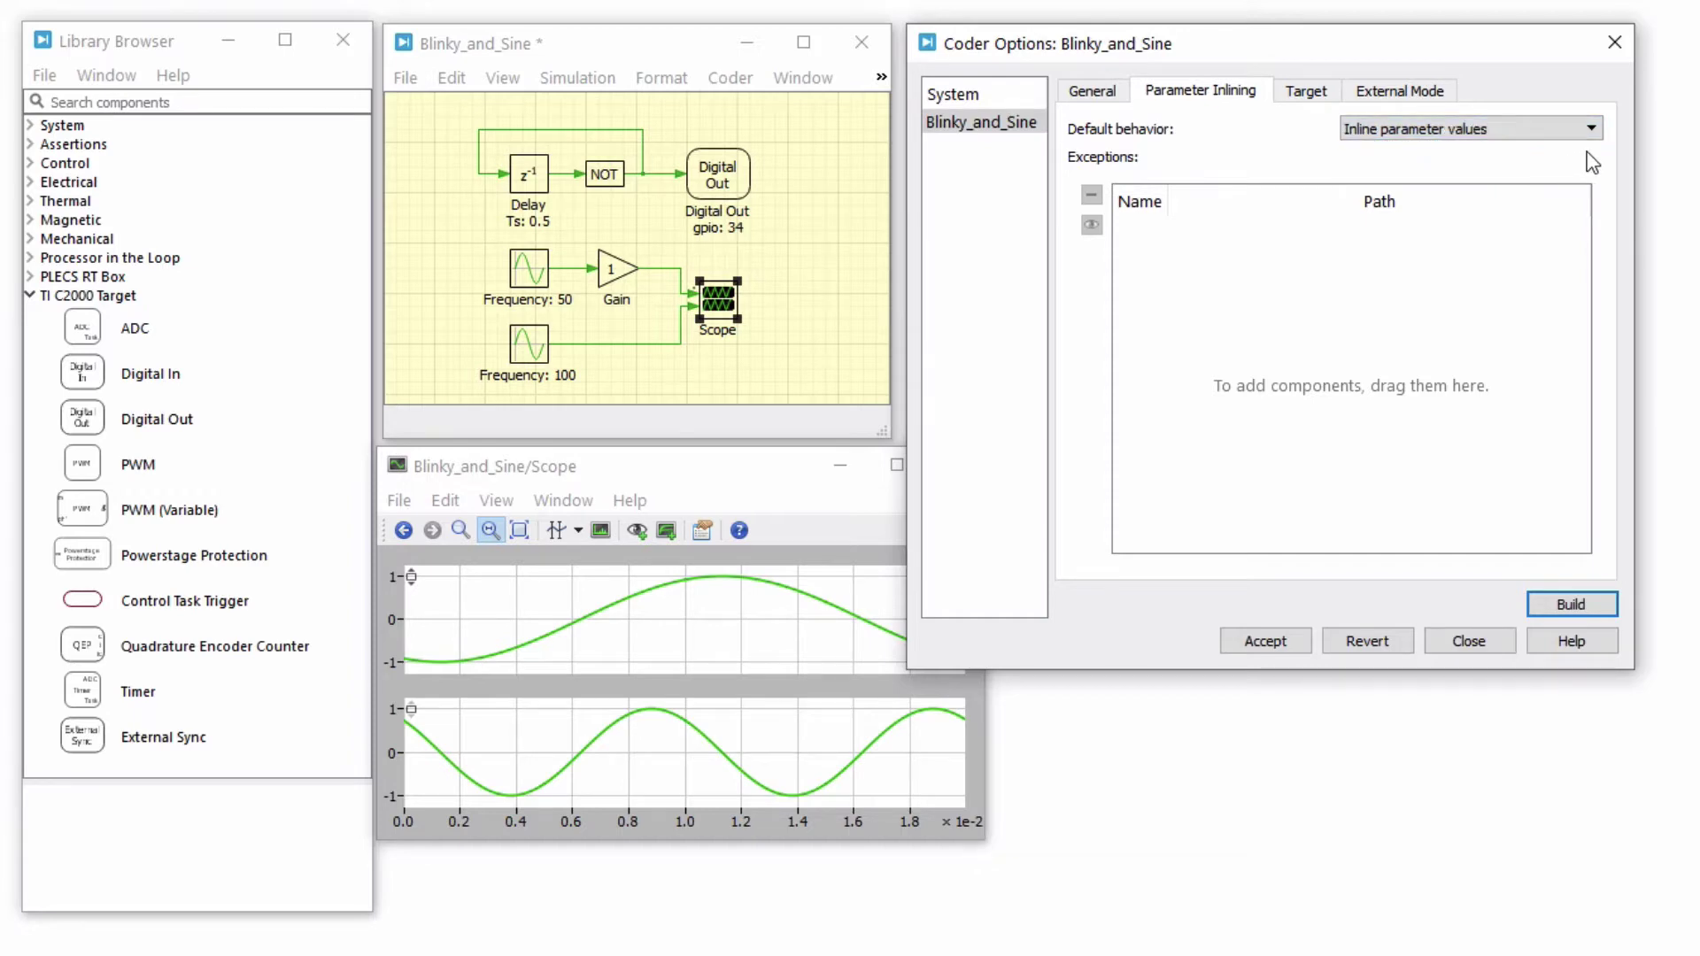
{"action": "left_click", "coordinate": [619, 271]}
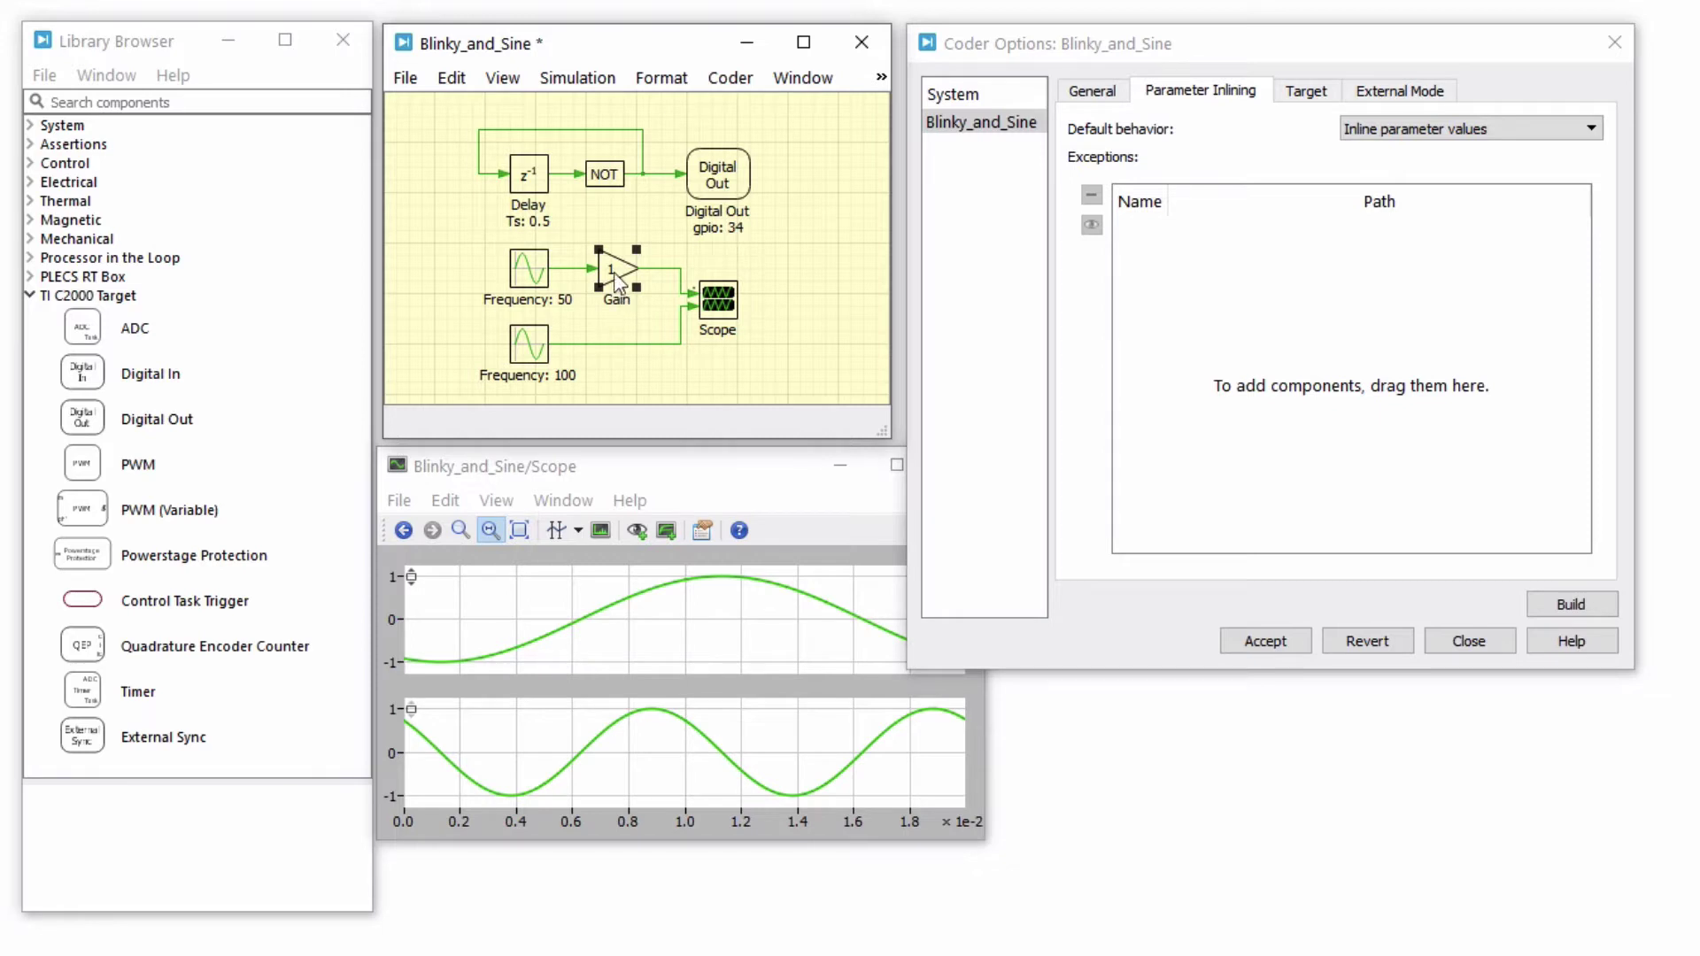
{"action": "left_click_drag", "start_coordinate": [620, 270], "coordinate": [1291, 336]}
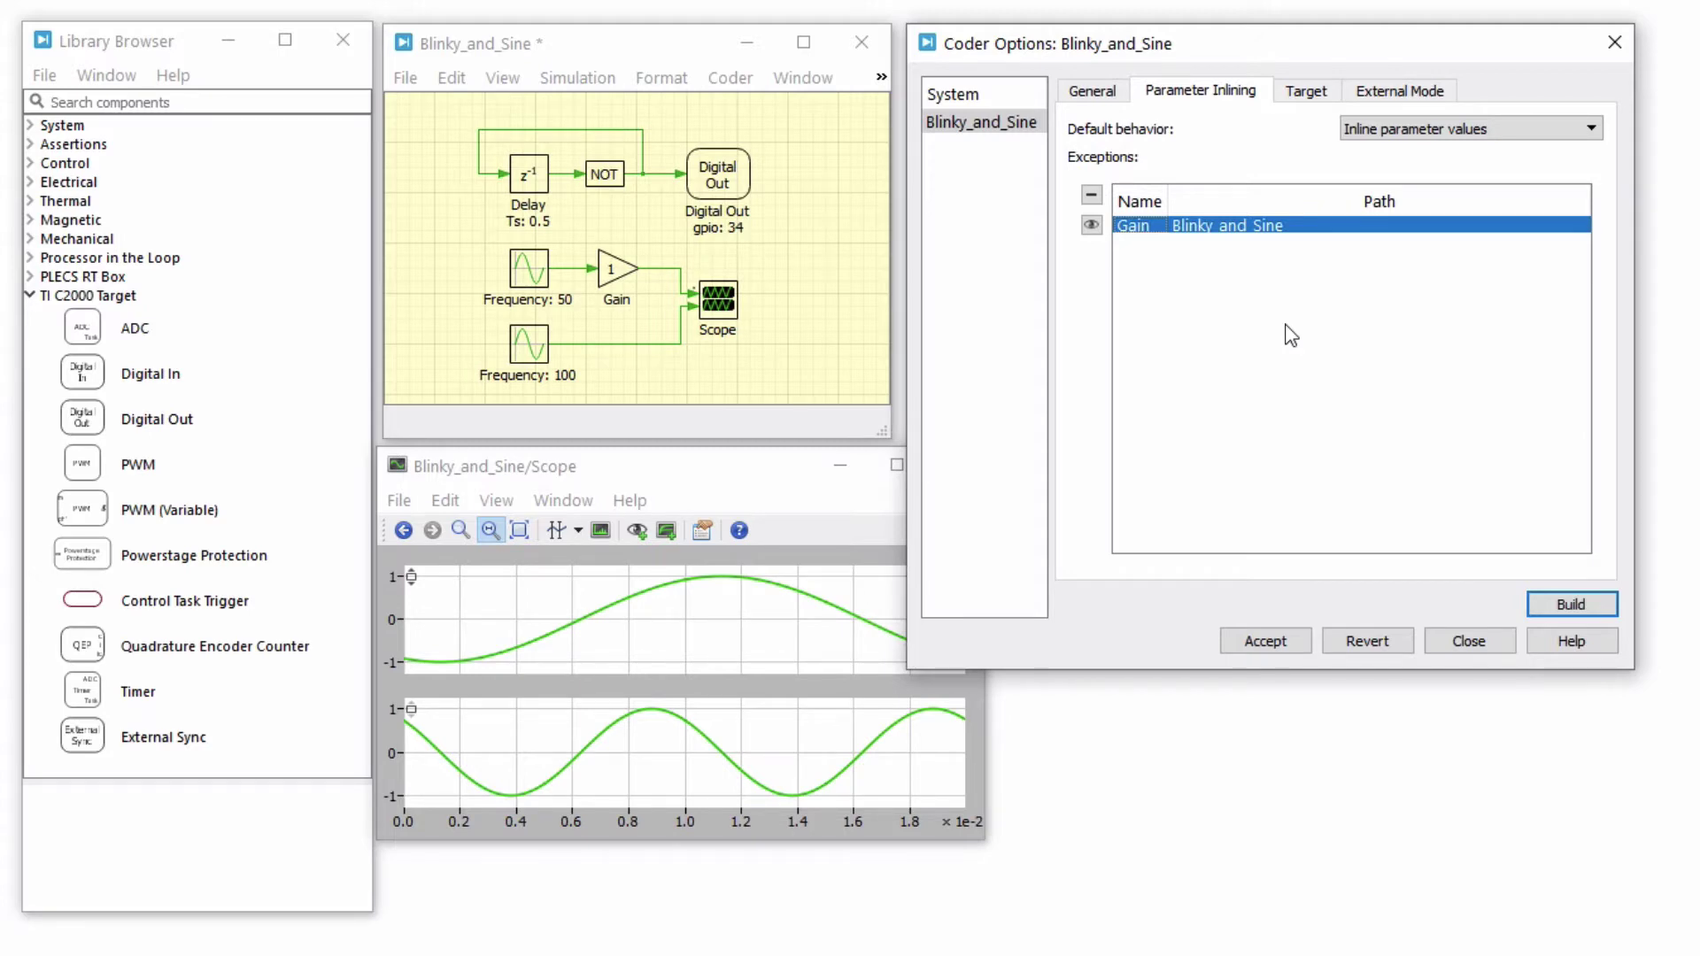
Step: Accept the inlining settings, rebuild and flash to the board, then reconnect over Serial:COM11 with autotriggering
{"action": "left_click", "coordinate": [1294, 641]}
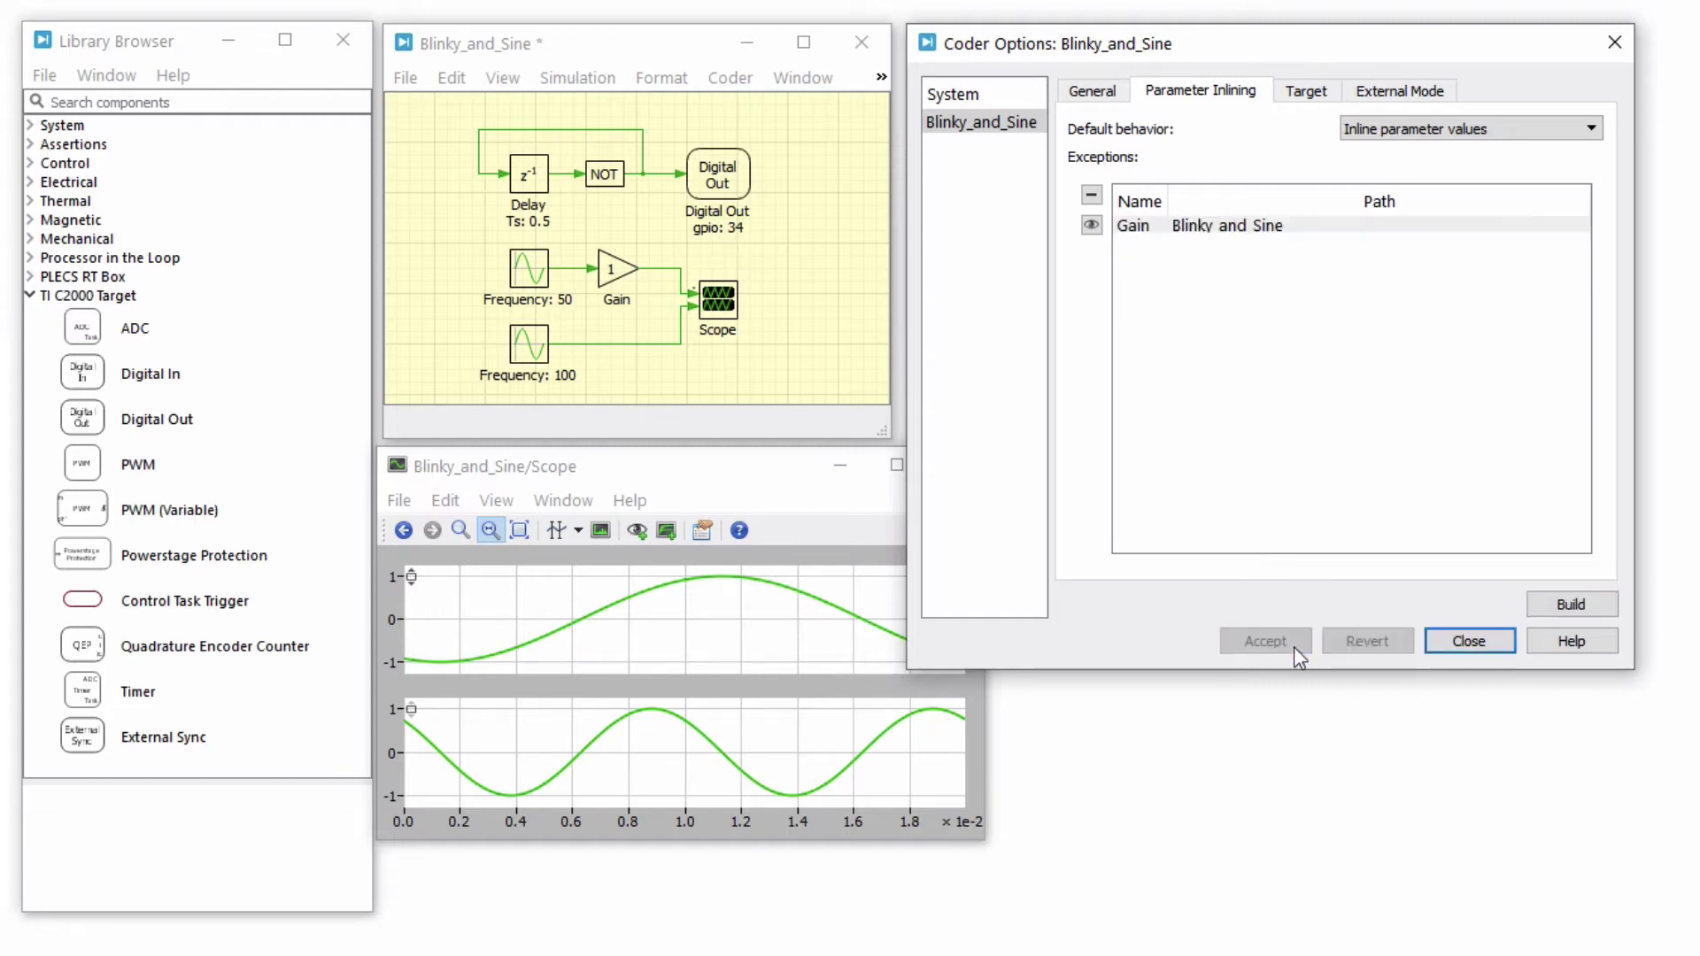
{"action": "left_click", "coordinate": [1601, 609]}
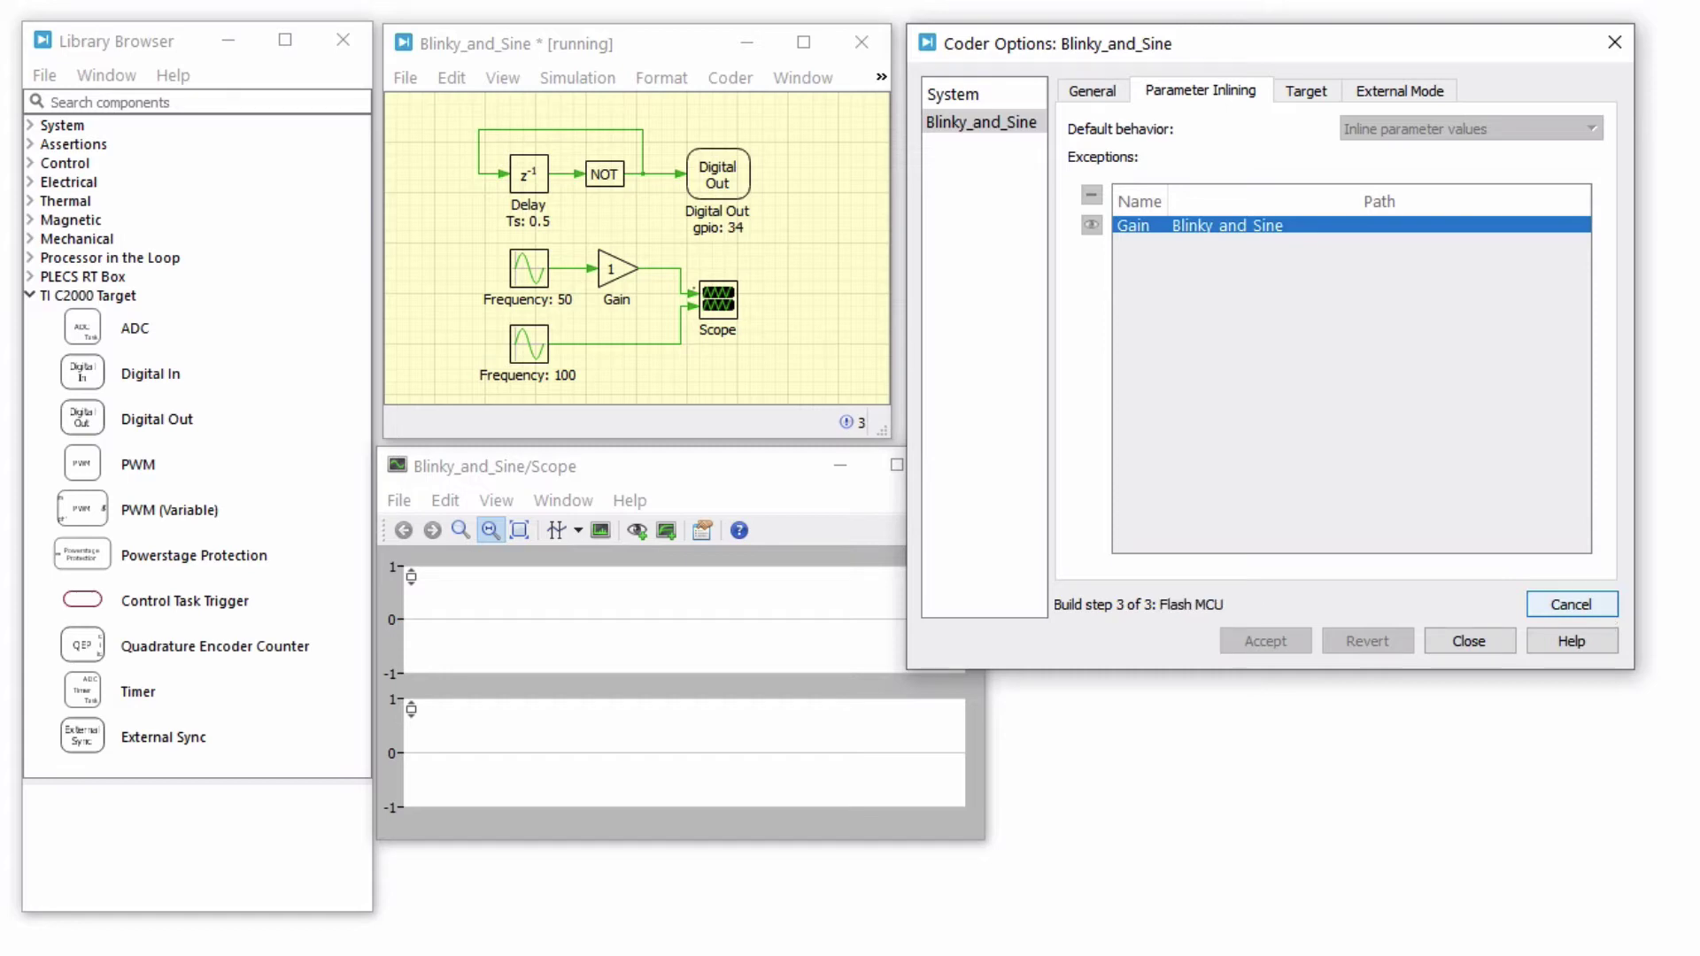
{"action": "left_click", "coordinate": [1441, 92]}
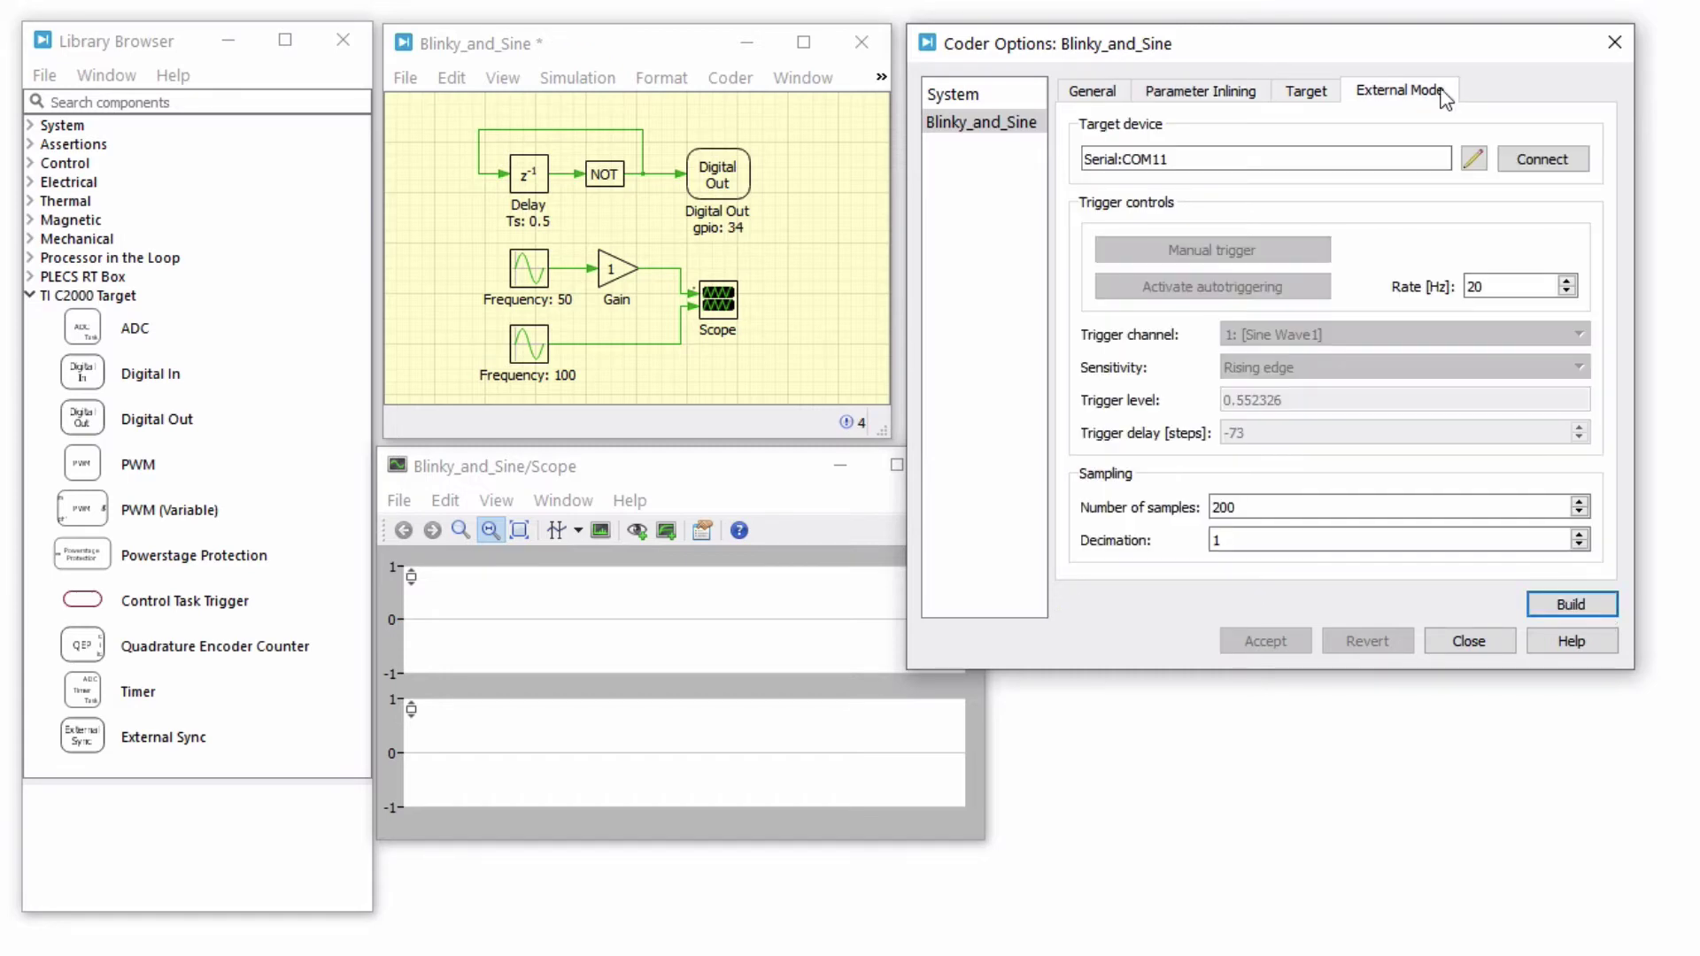
{"action": "left_click", "coordinate": [1571, 161]}
{"action": "left_click", "coordinate": [1318, 287]}
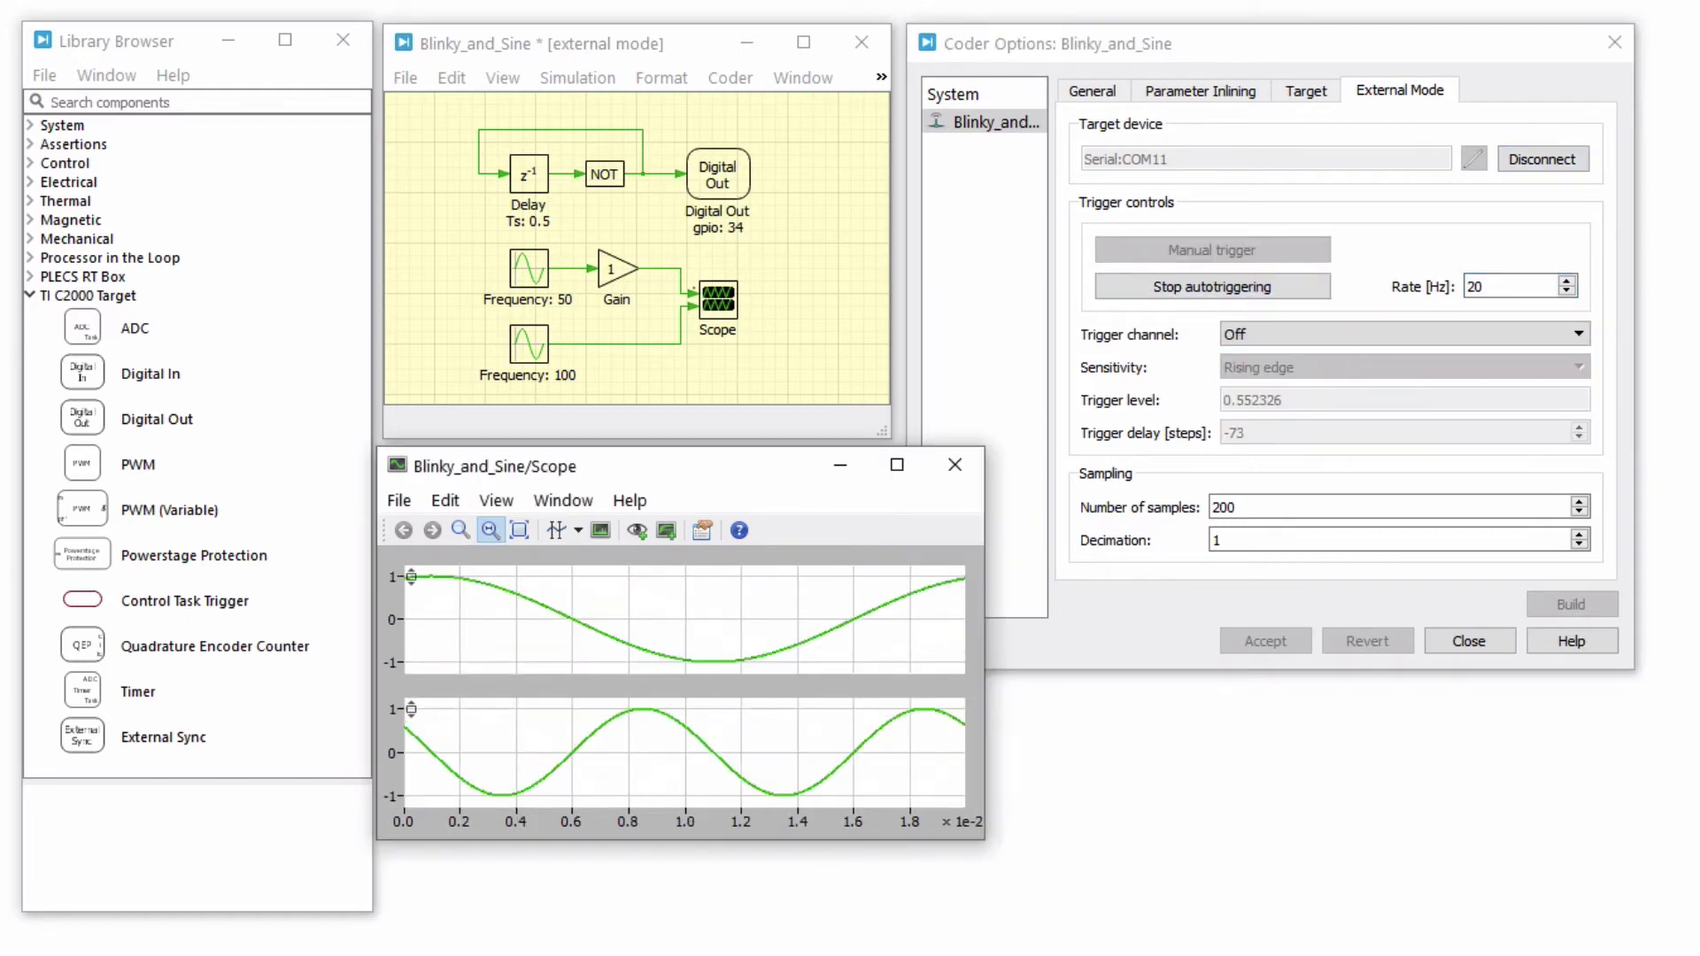
Step: Tune the Gain block live to 50, then 500, then 2, applying each to the running target
{"action": "double_click", "coordinate": [617, 269]}
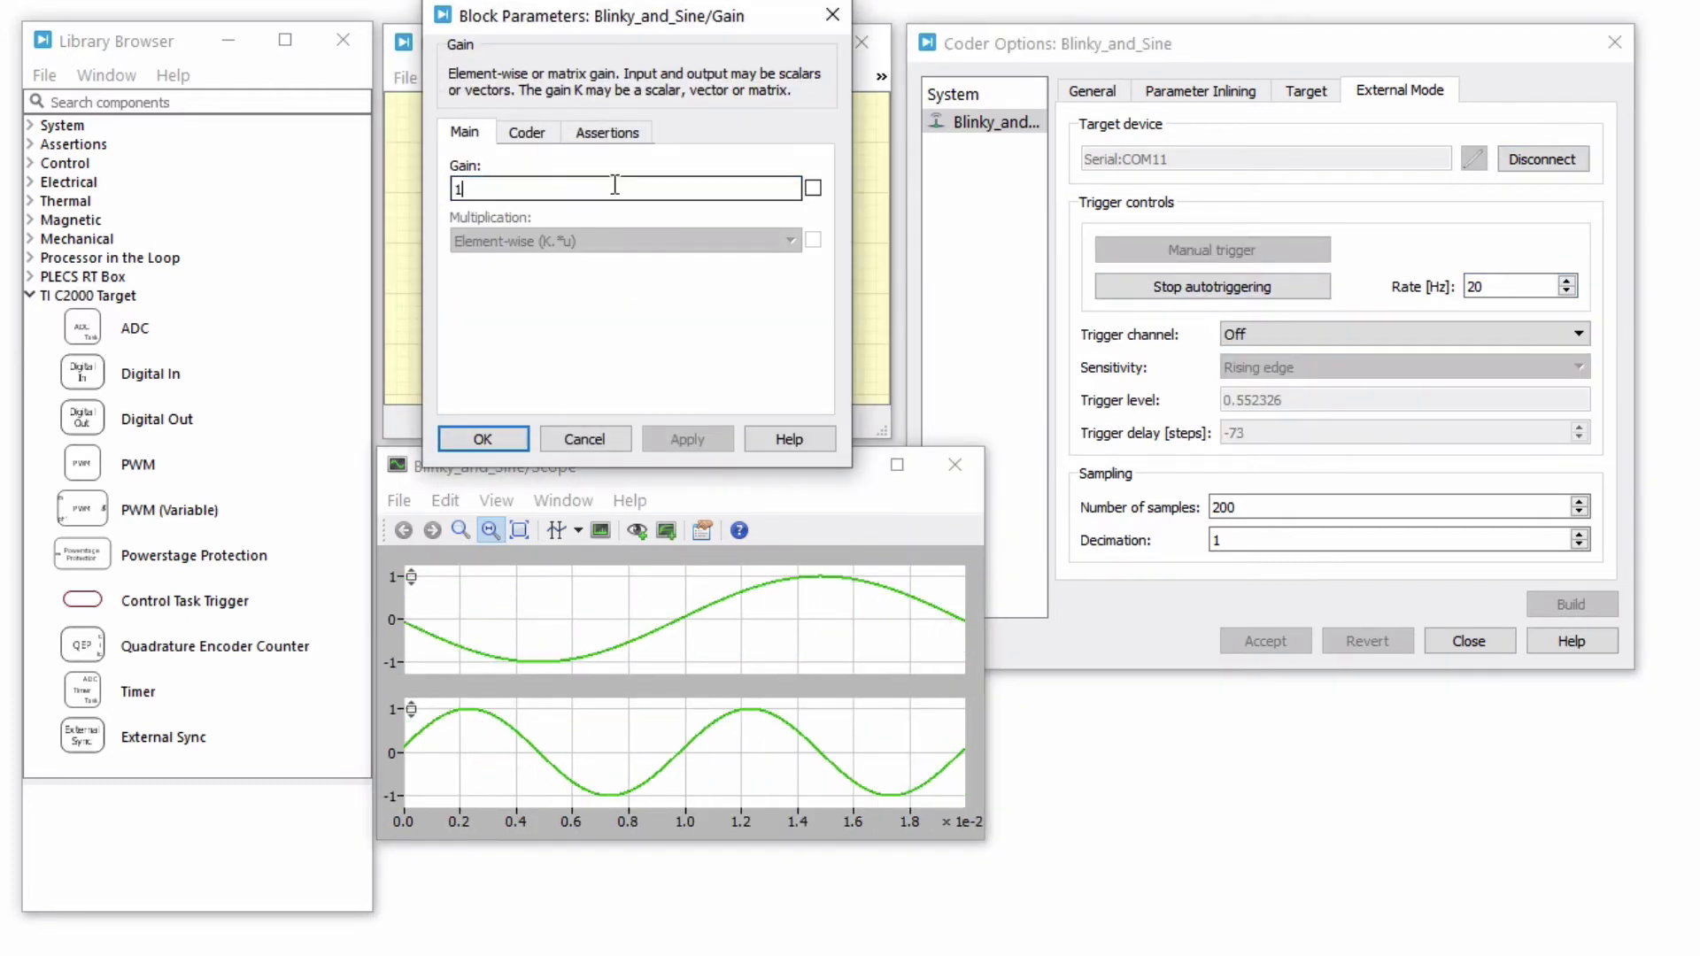
{"action": "key", "text": "BackSpace"}
{"action": "type", "text": "50"}
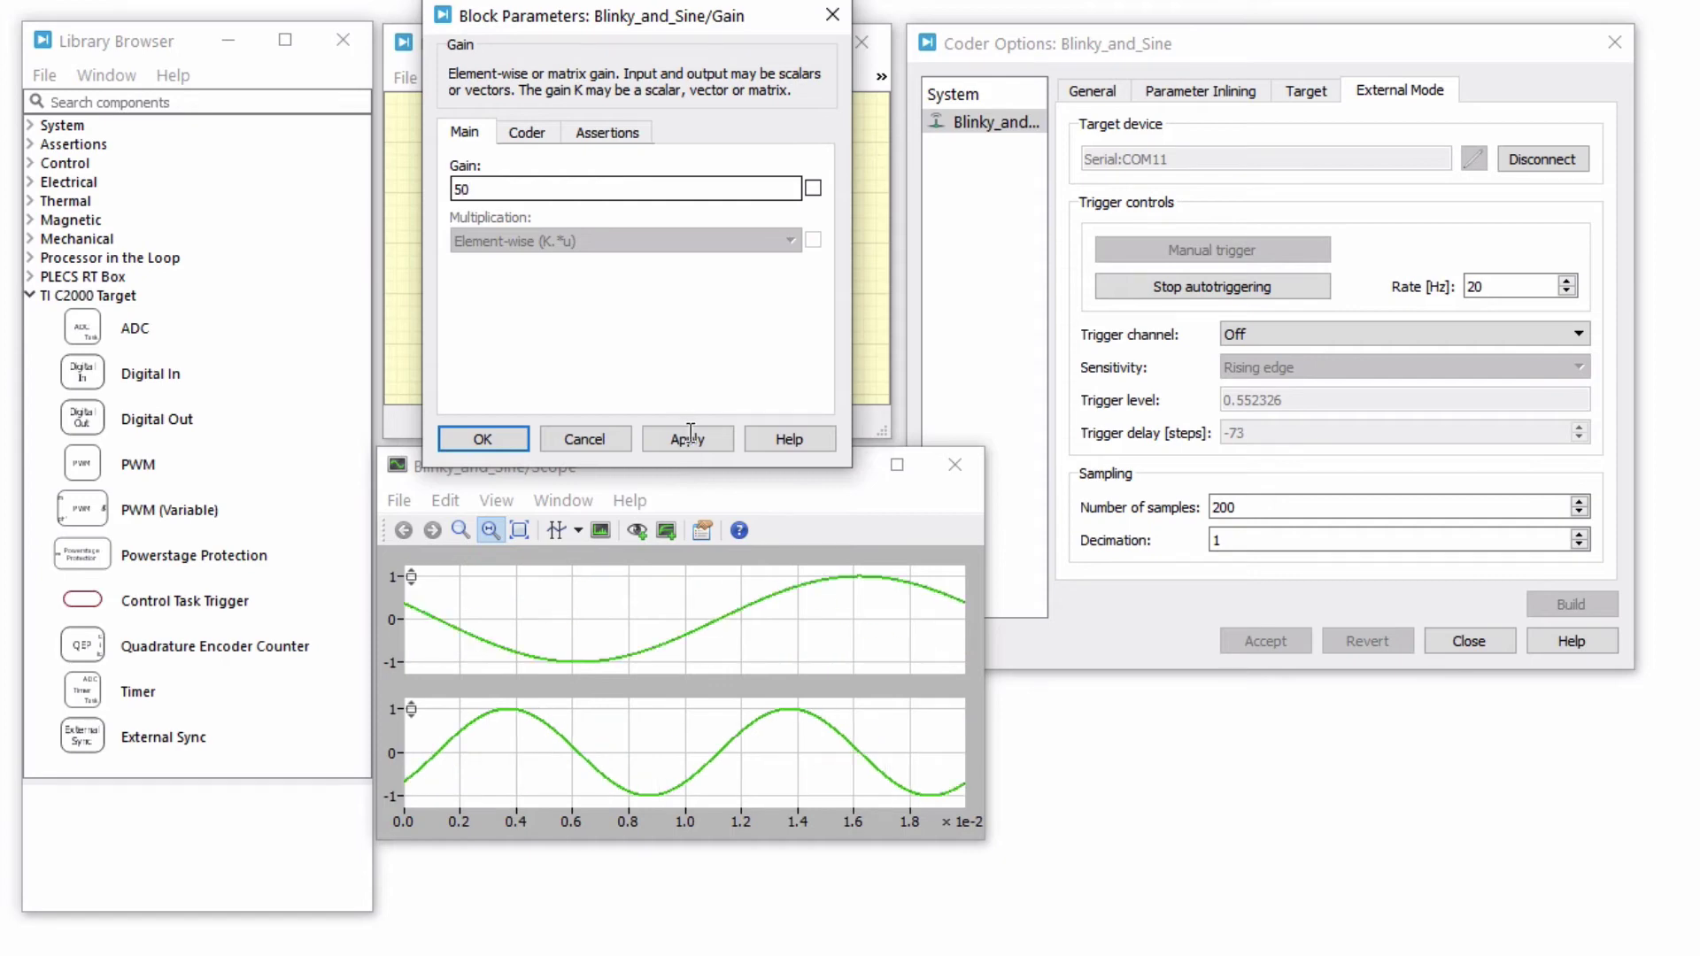
{"action": "left_click", "coordinate": [691, 436]}
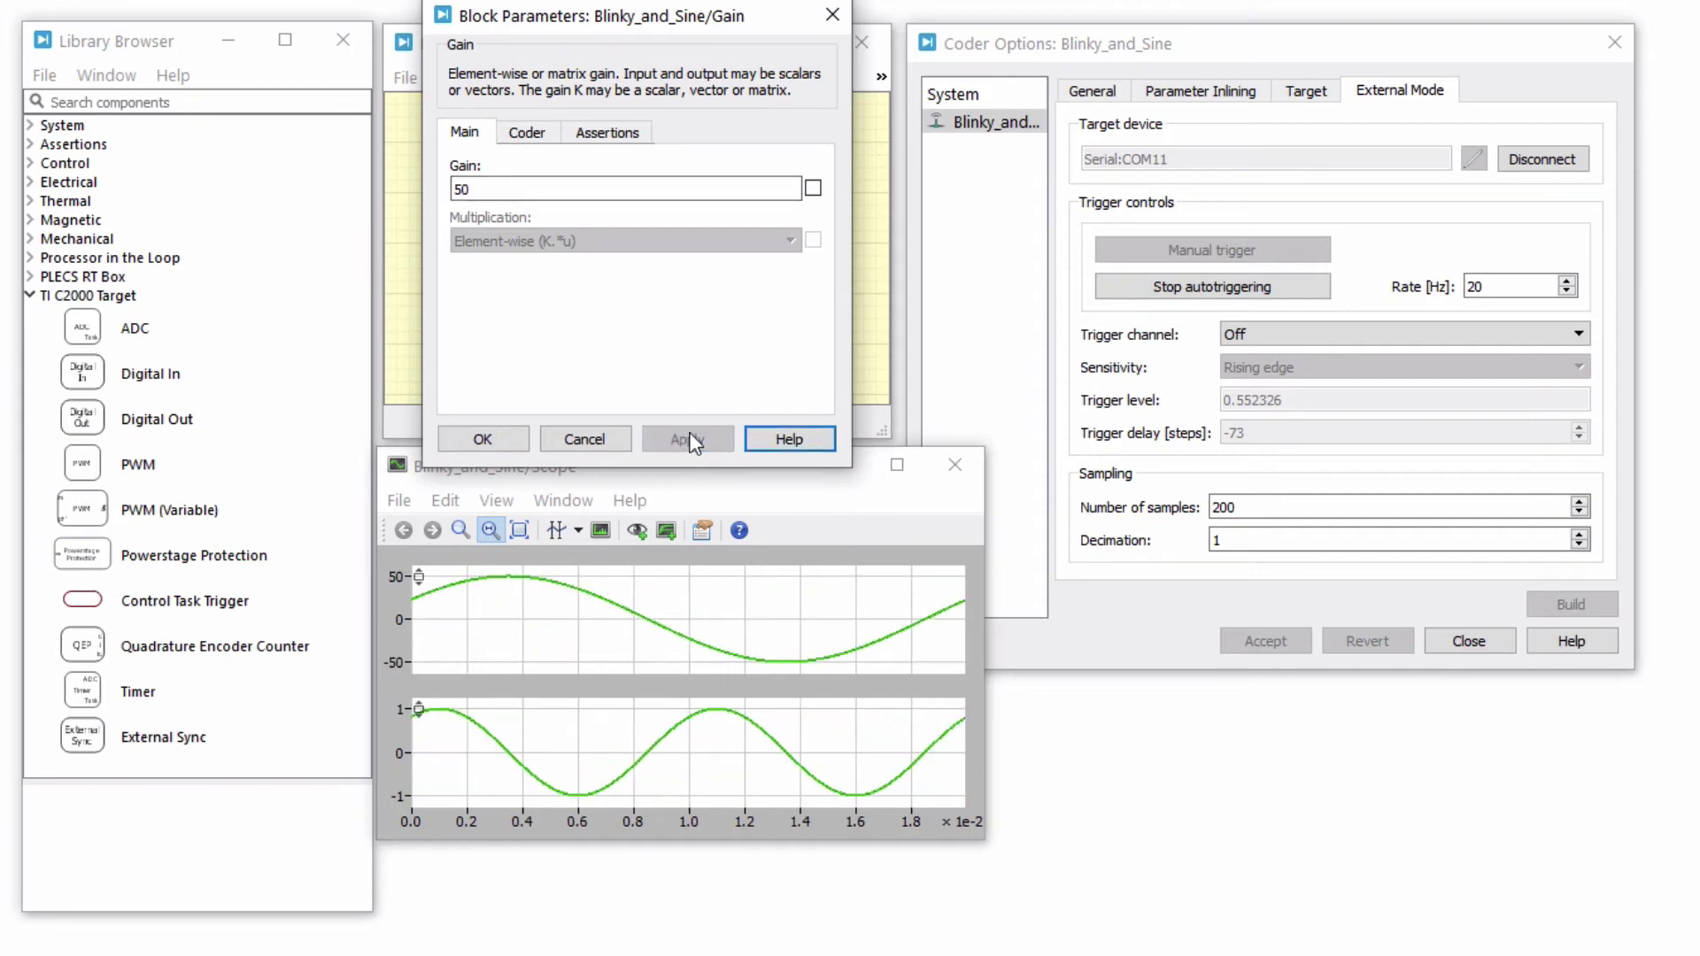
{"action": "left_click", "coordinate": [576, 181]}
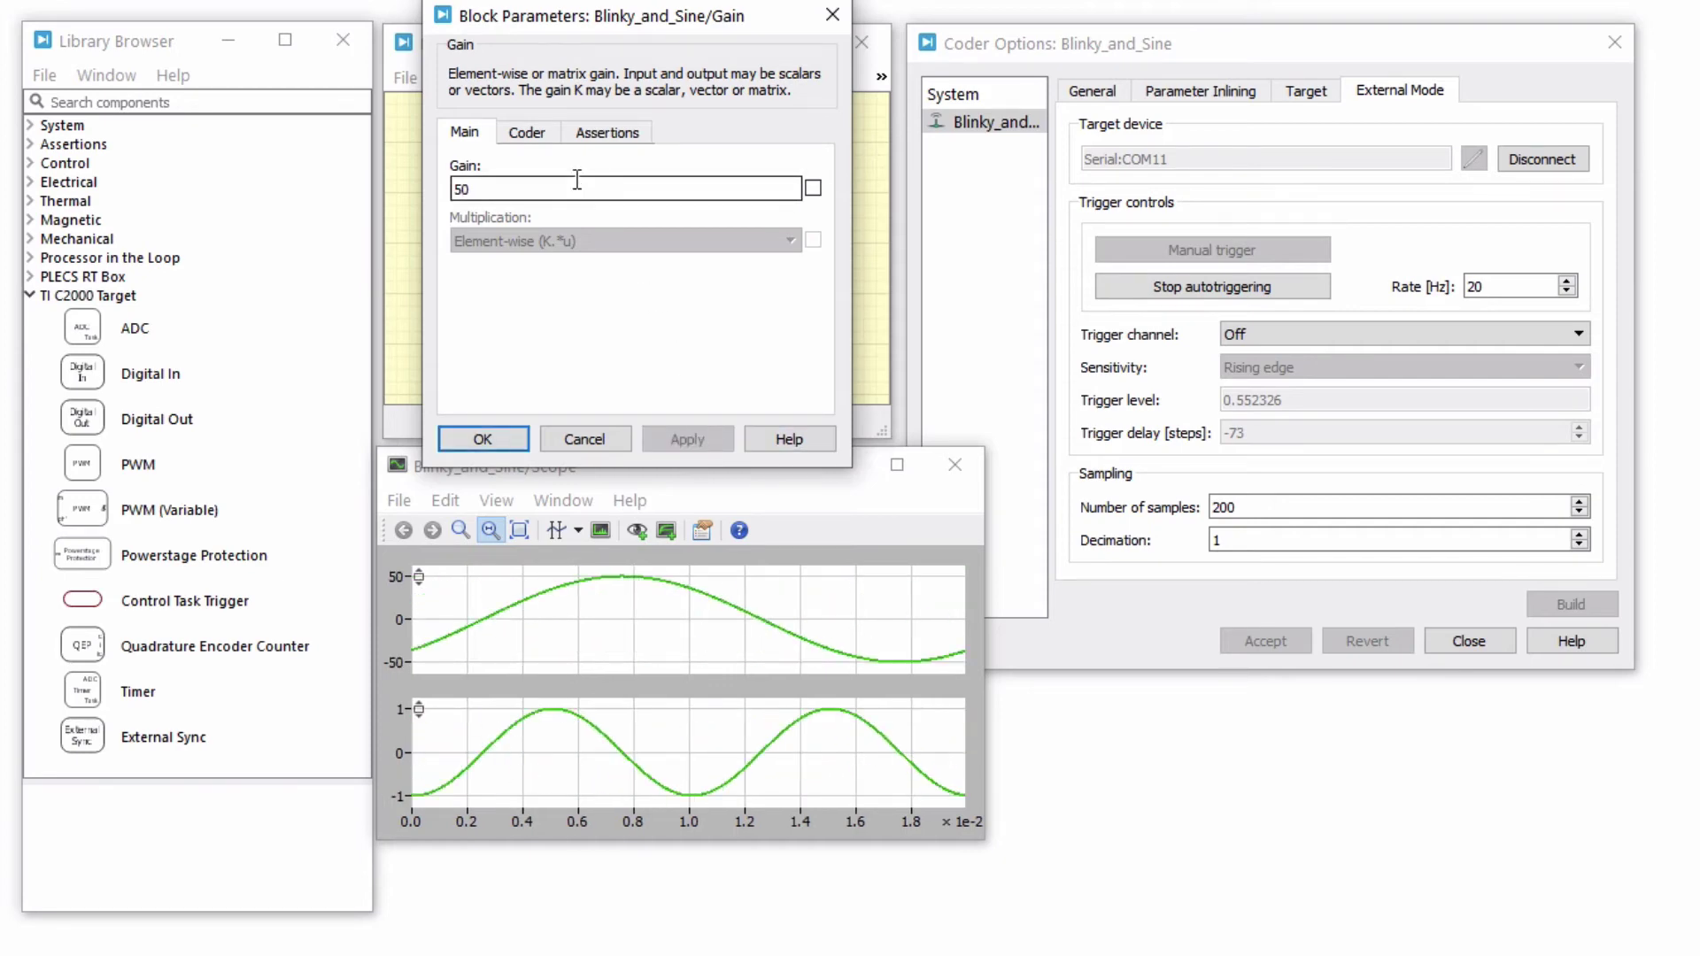
{"action": "type", "text": "0"}
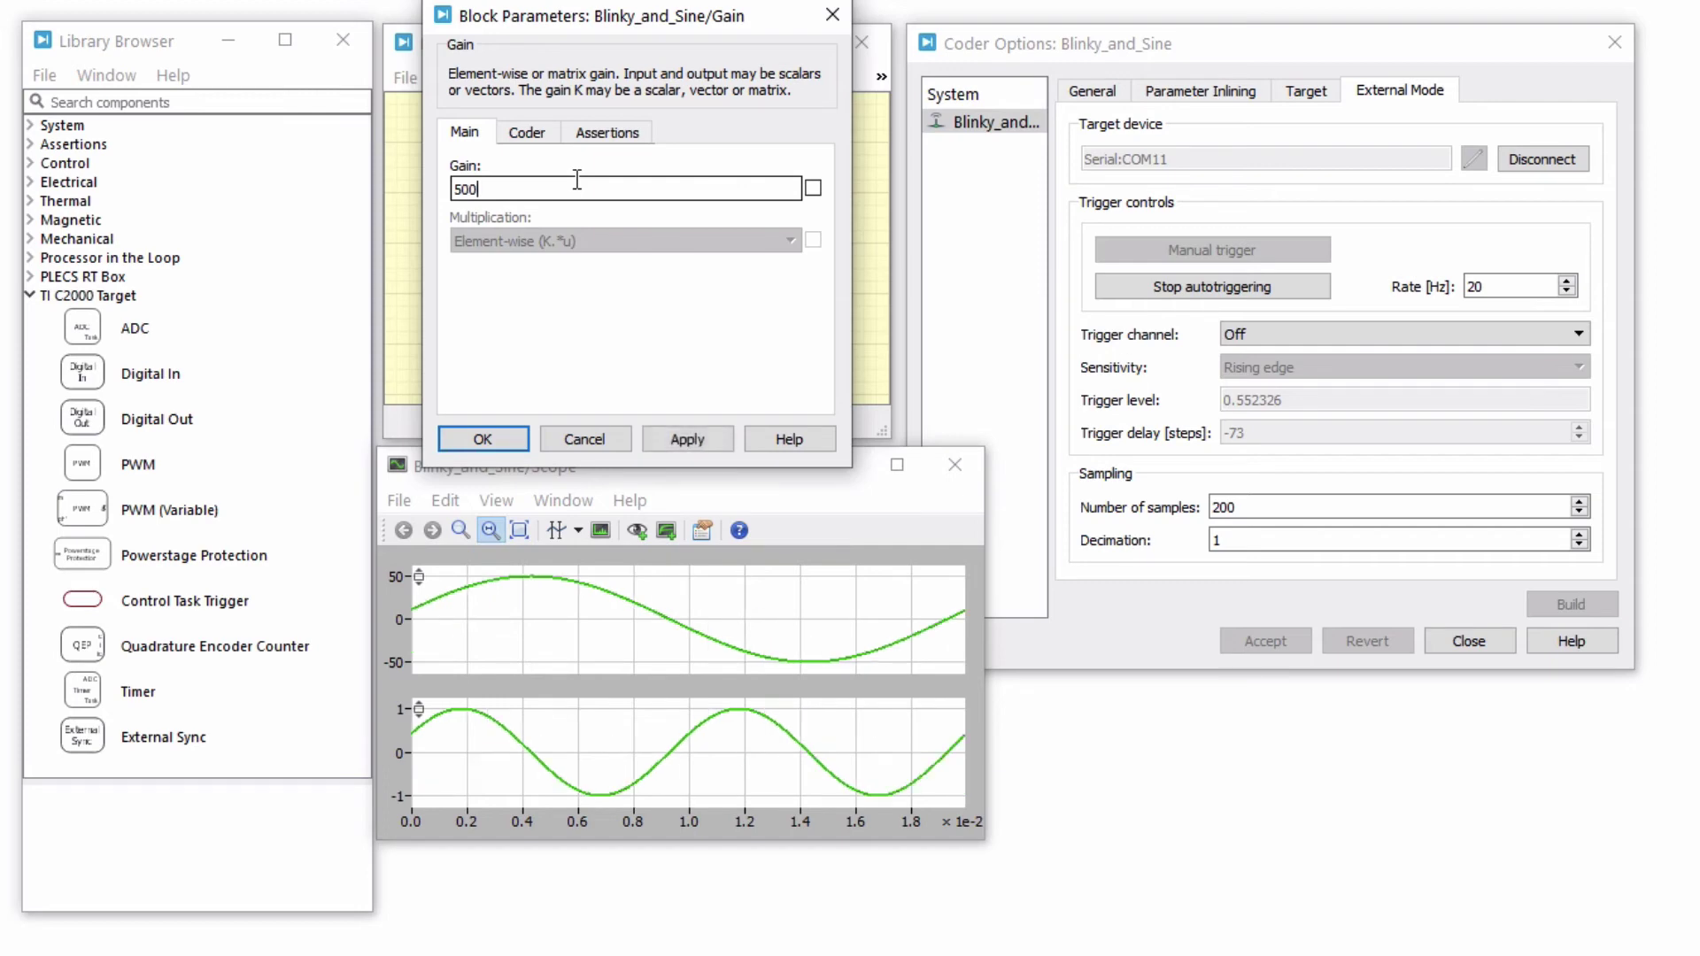
{"action": "left_click", "coordinate": [687, 441]}
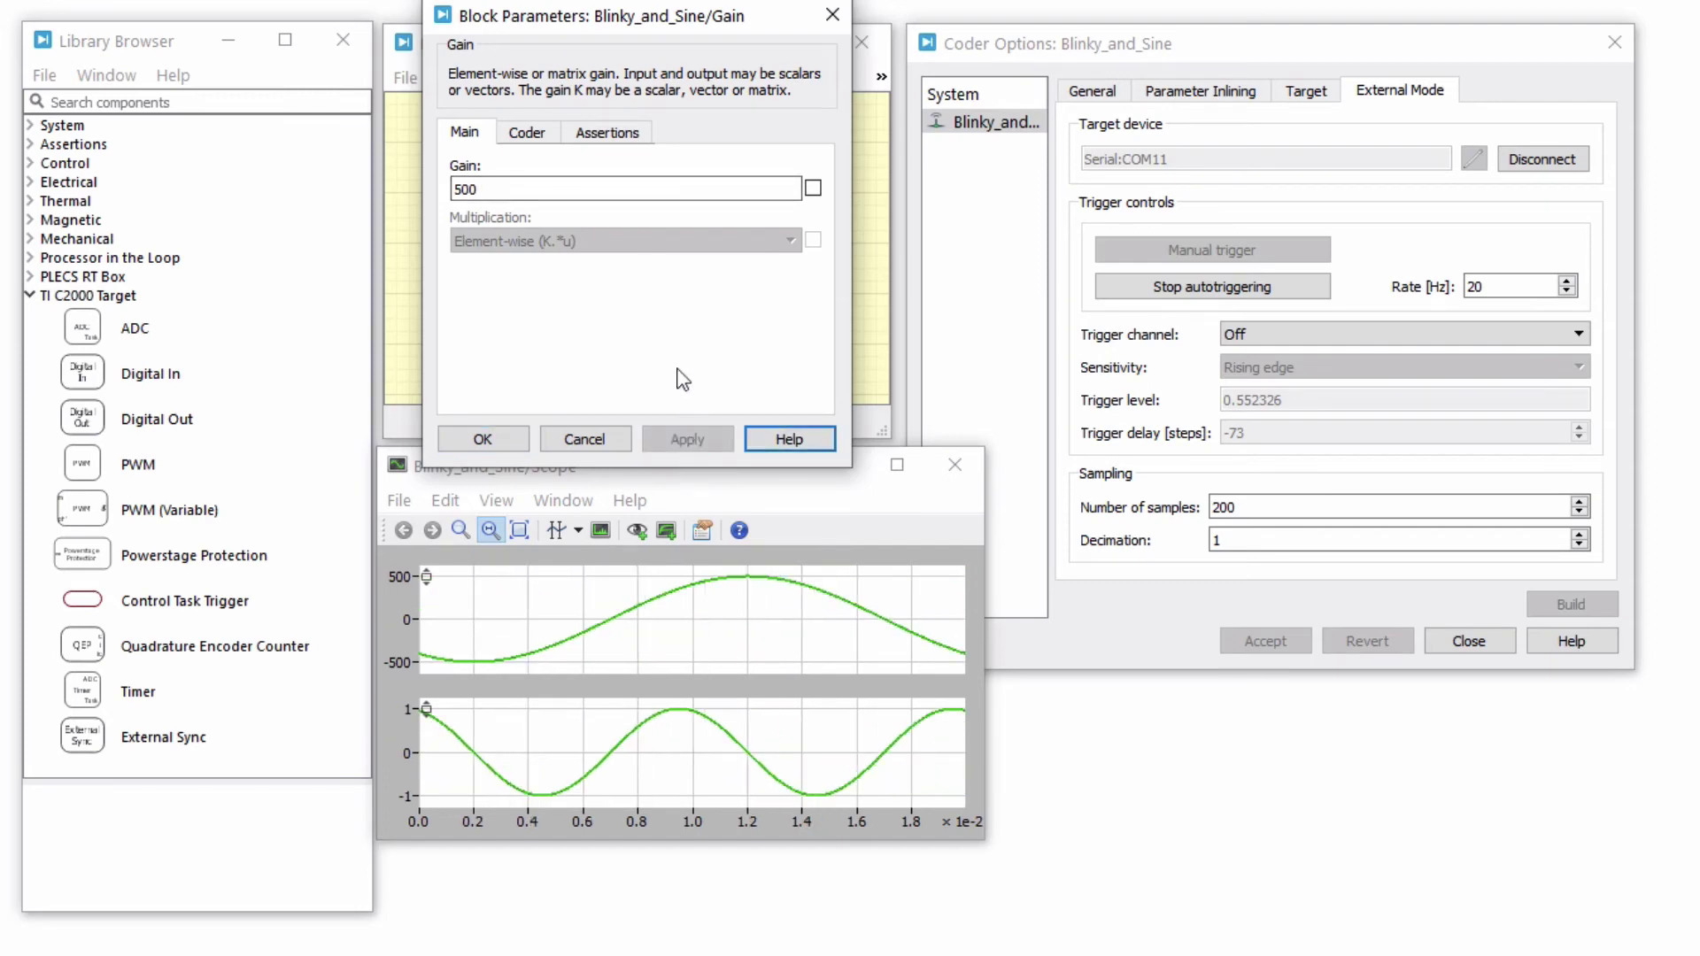
{"action": "left_click", "coordinate": [625, 186]}
{"action": "key", "text": "BackSpace"}
{"action": "key", "text": "BackSpace"}
{"action": "key", "text": "BackSpace"}
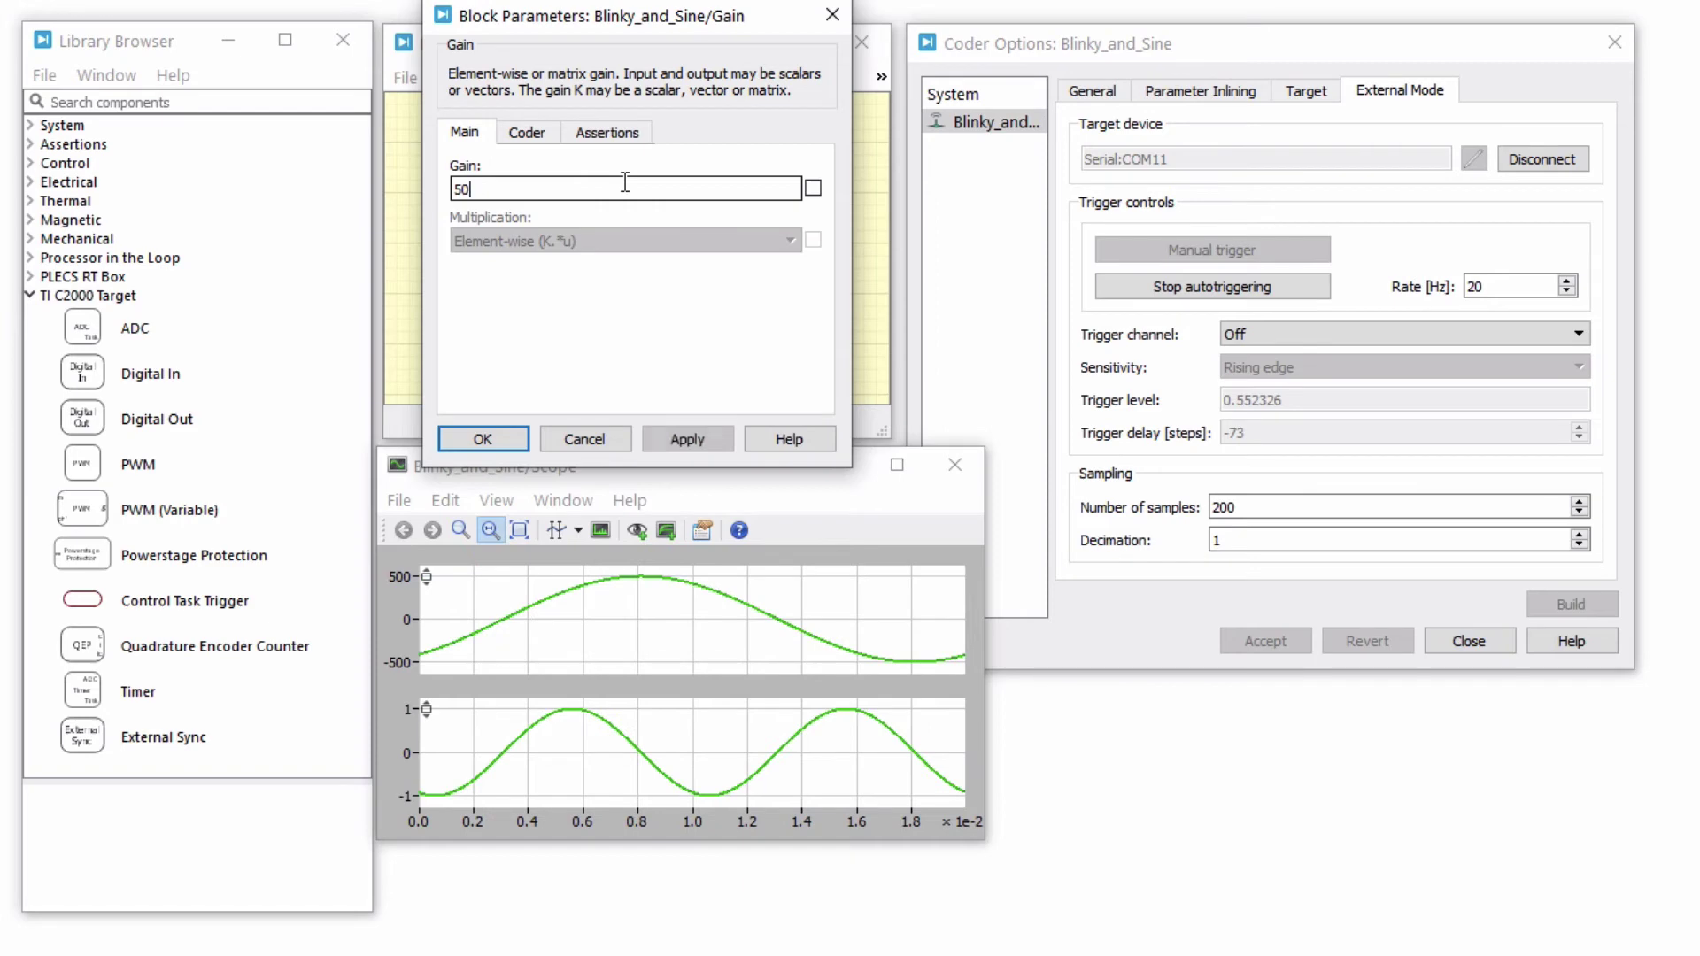
{"action": "type", "text": "2"}
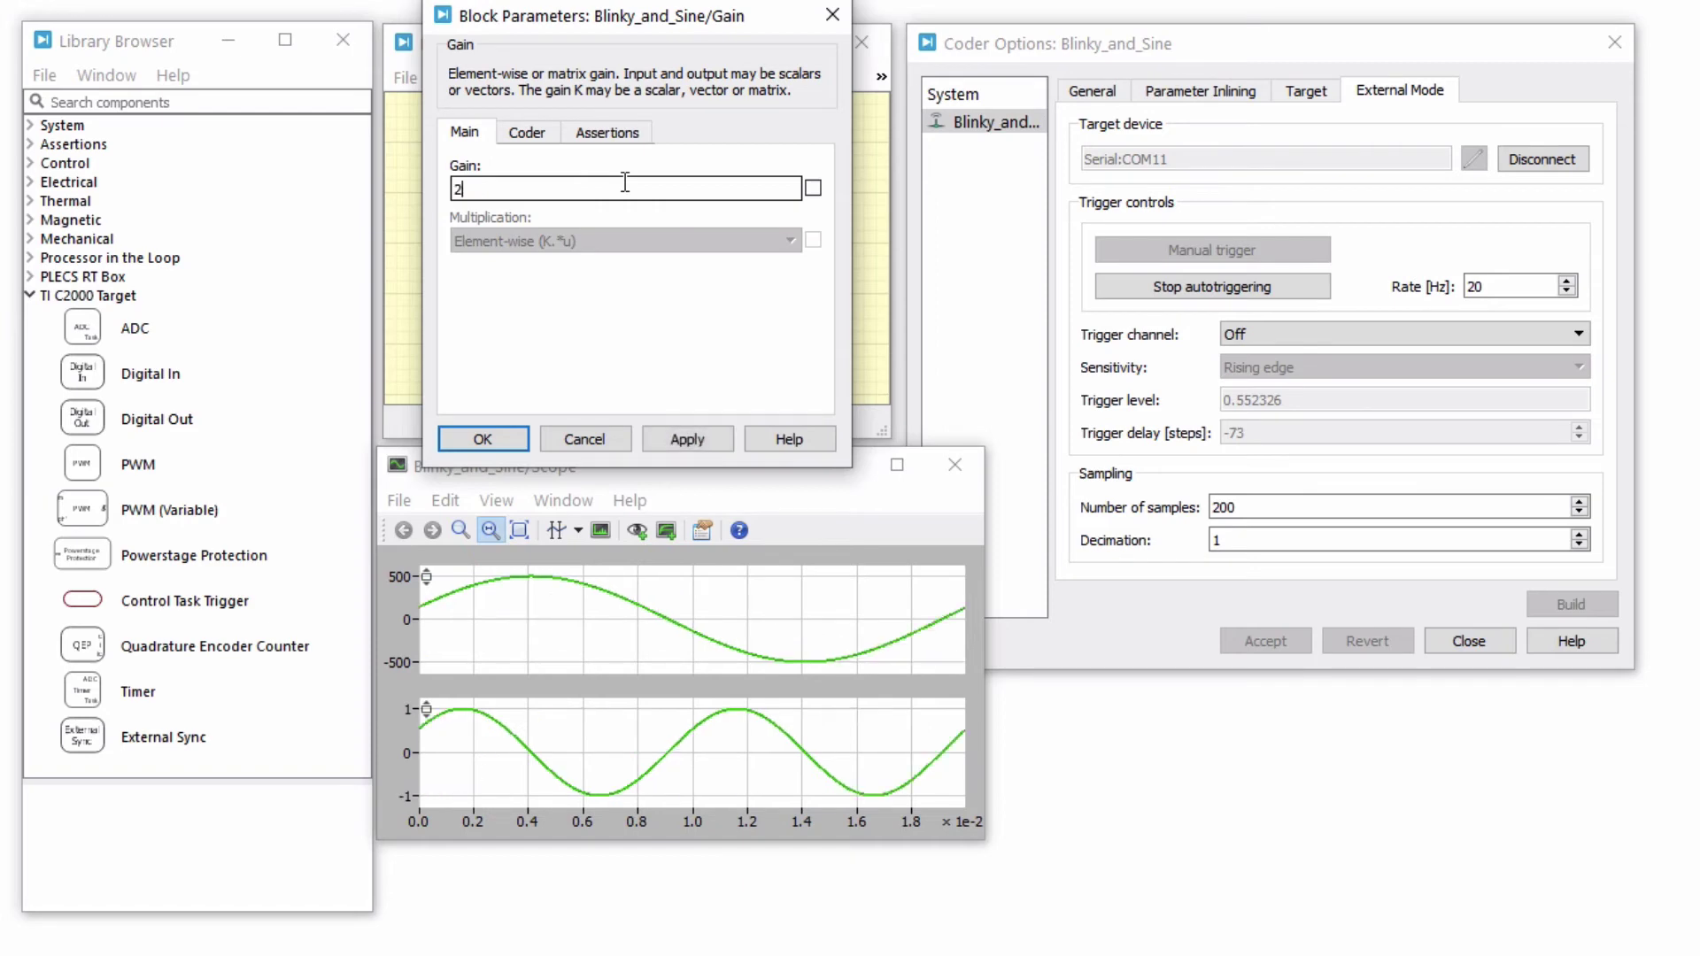
{"action": "left_click", "coordinate": [713, 441]}
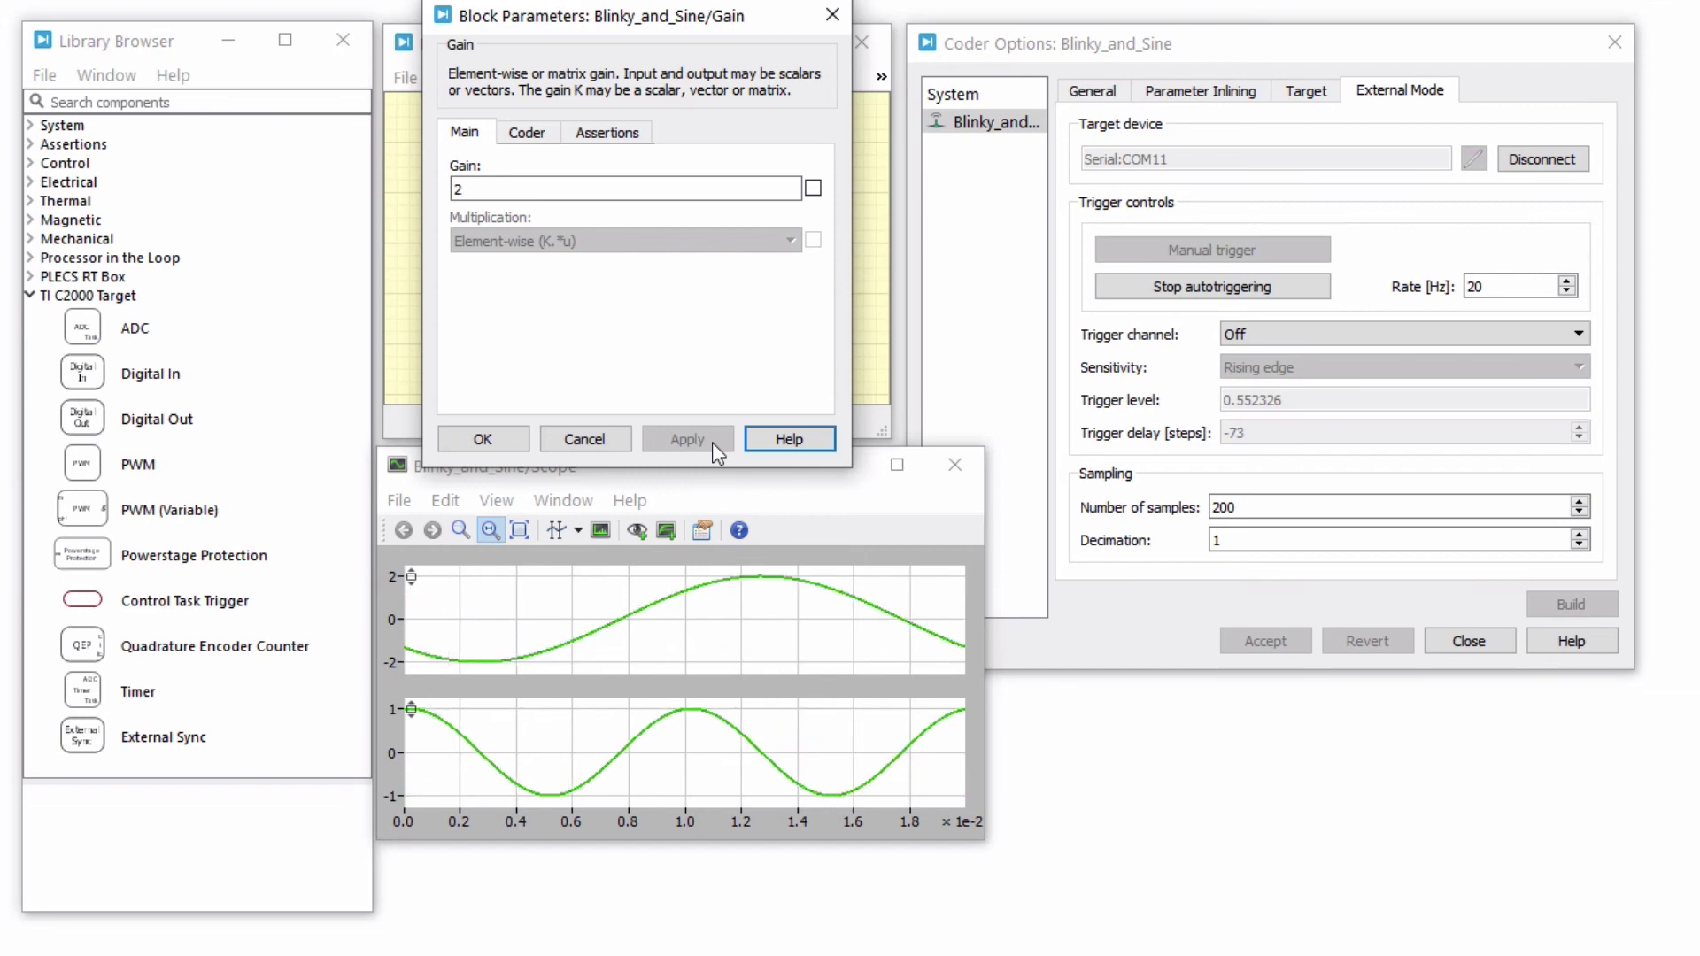
Step: Confirm the Gain block parameters with OK, keeping gain 2
{"action": "left_click", "coordinate": [515, 434]}
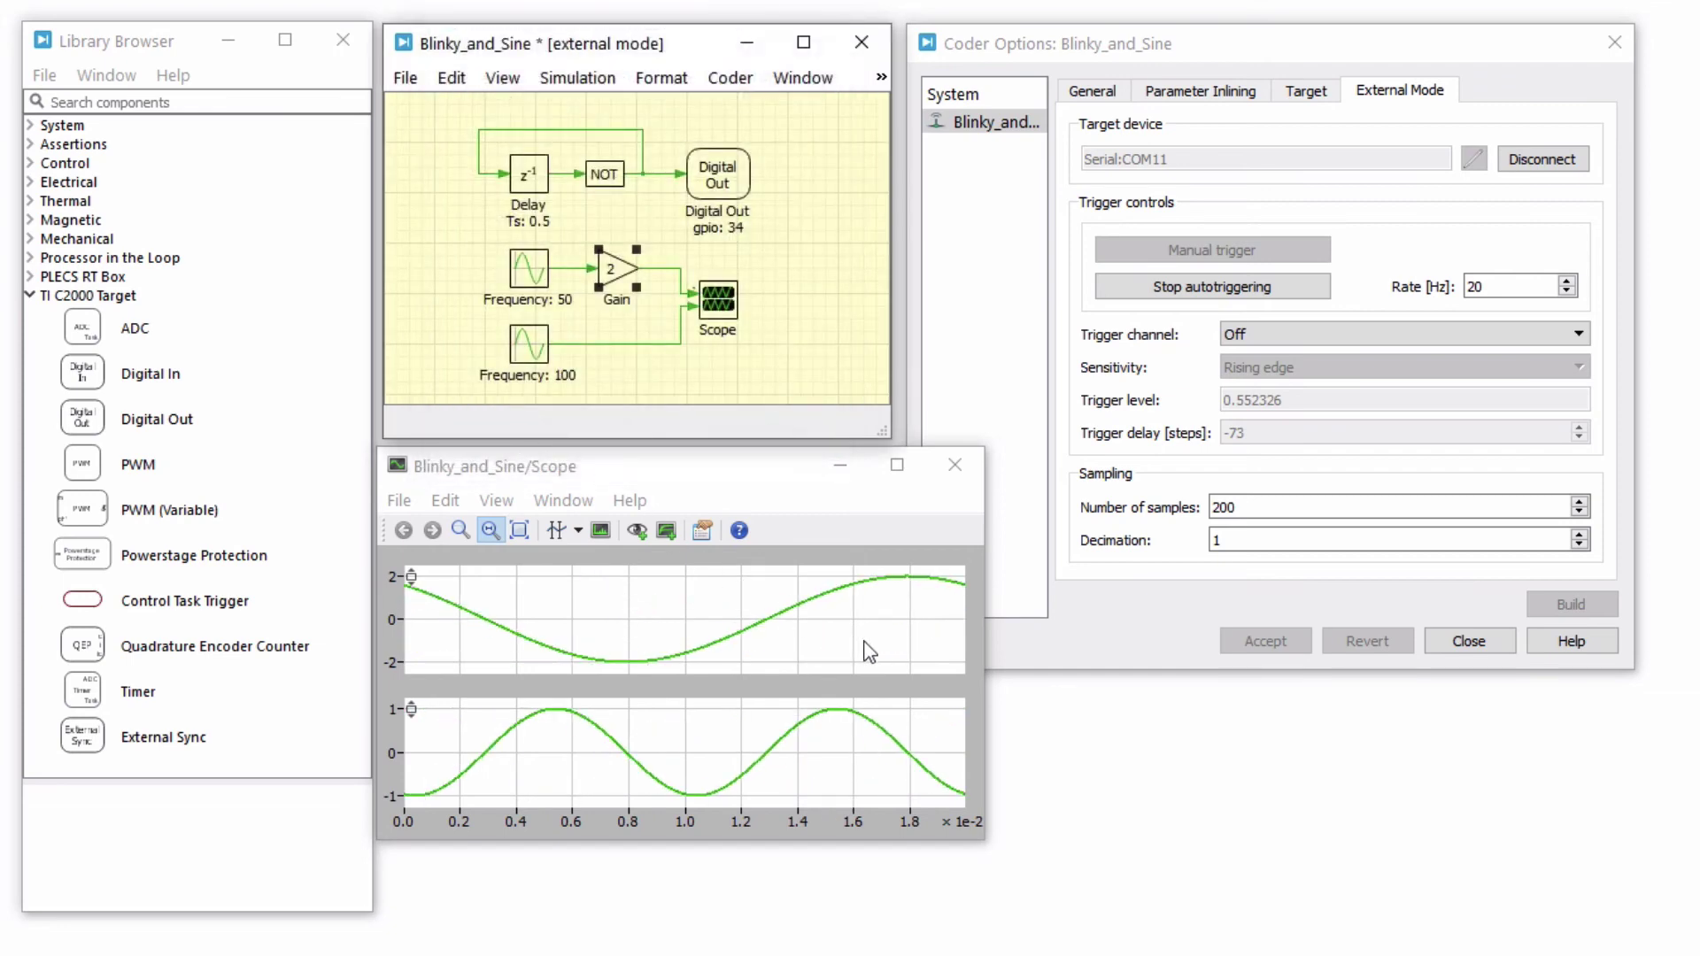